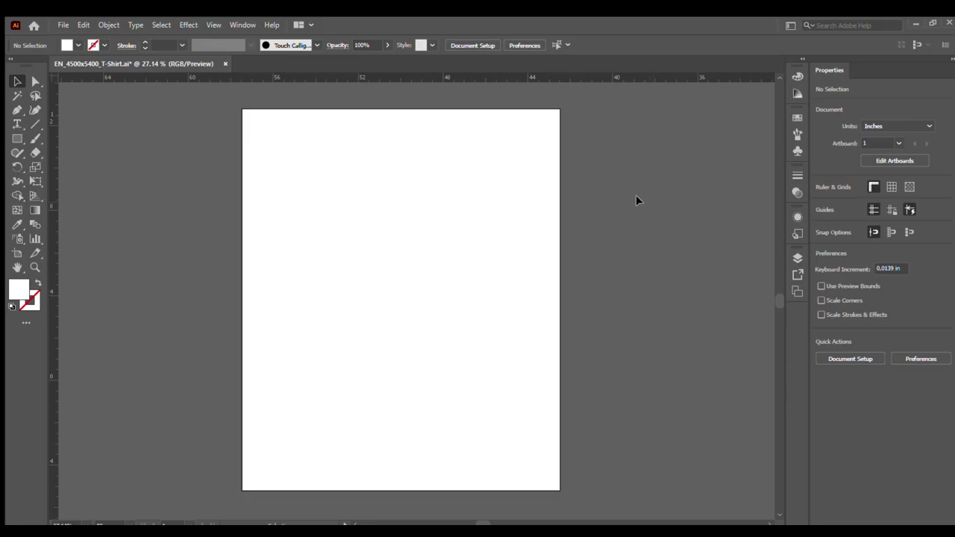
Draw a rectangle spanning the entire artboard, fill it black, and deselect it
{"action": "left_click", "coordinate": [15, 138]}
{"action": "left_click_drag", "start_coordinate": [240, 108], "coordinate": [560, 490]}
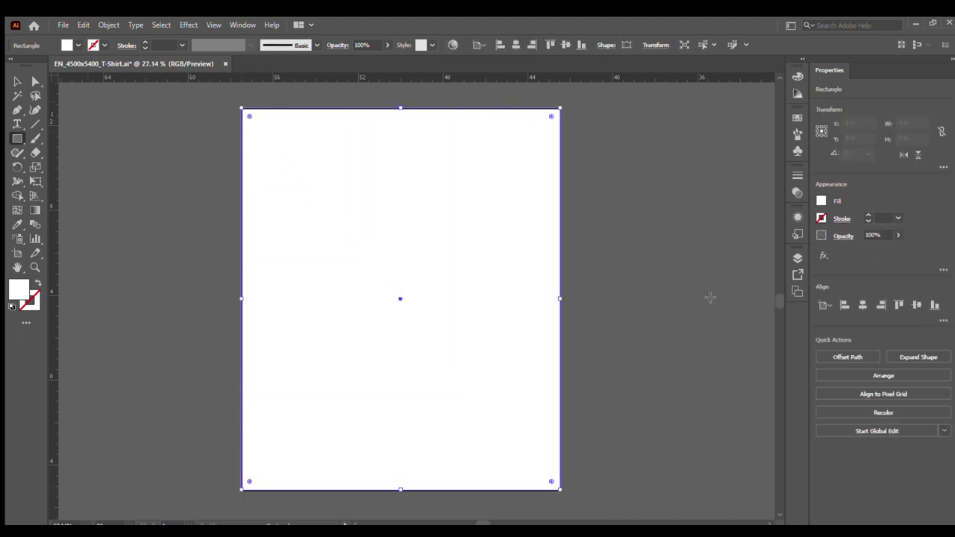
{"action": "key", "text": "d"}
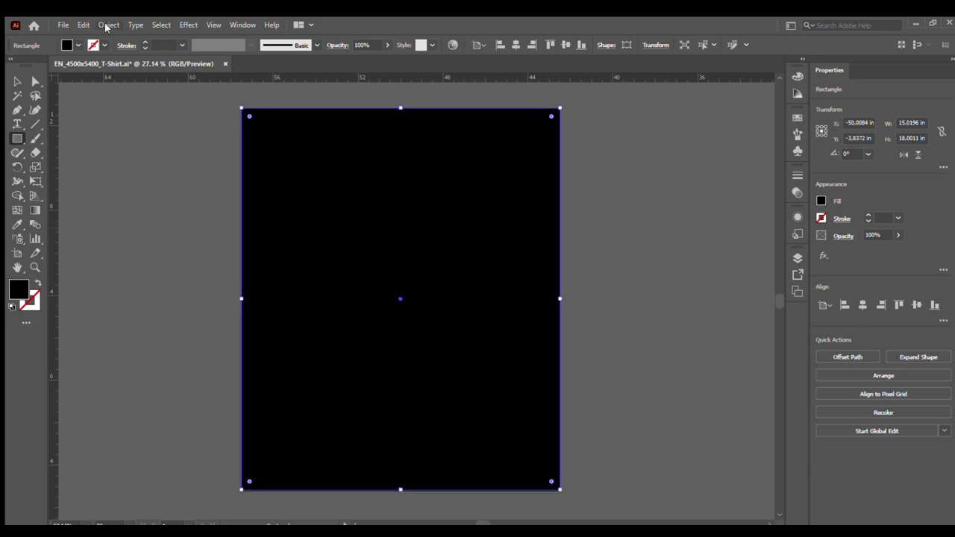
{"action": "key", "text": "ctrl+shift+a"}
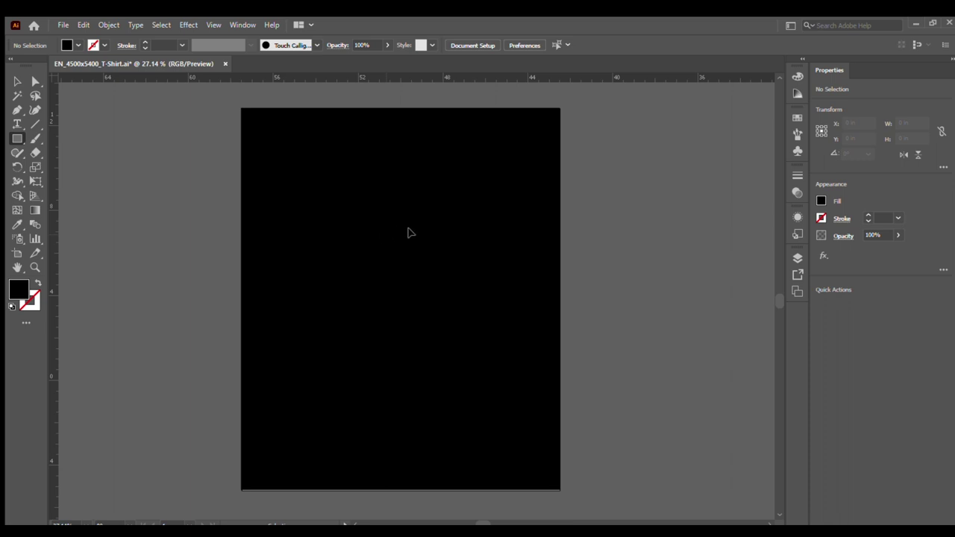
Create the slogan text, enlarge it to about 65 pt and make it white
{"action": "key", "text": "t"}
{"action": "left_click", "coordinate": [396, 301]}
{"action": "left_click", "coordinate": [17, 81]}
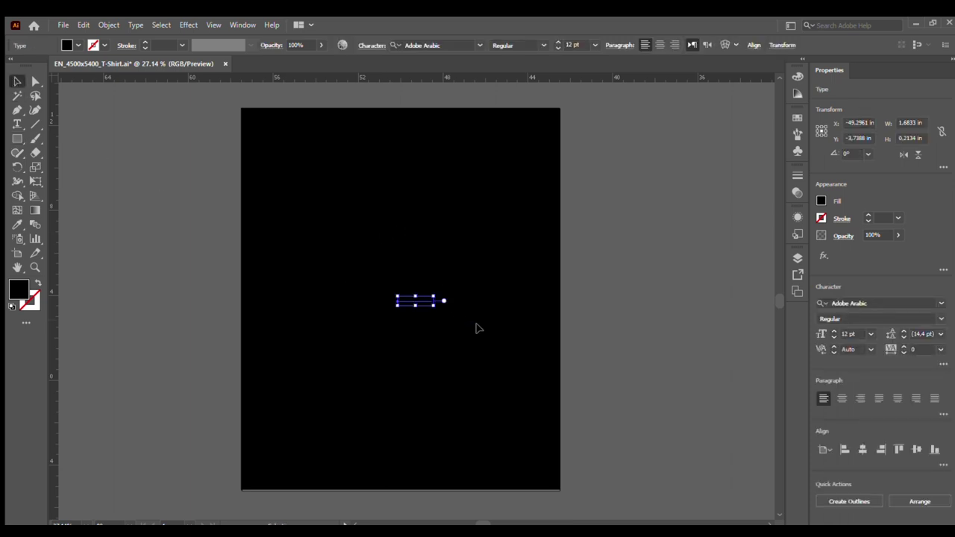
{"action": "left_click_drag", "start_coordinate": [435, 306], "coordinate": [569, 420]}
{"action": "left_click_drag", "start_coordinate": [506, 310], "coordinate": [437, 260]}
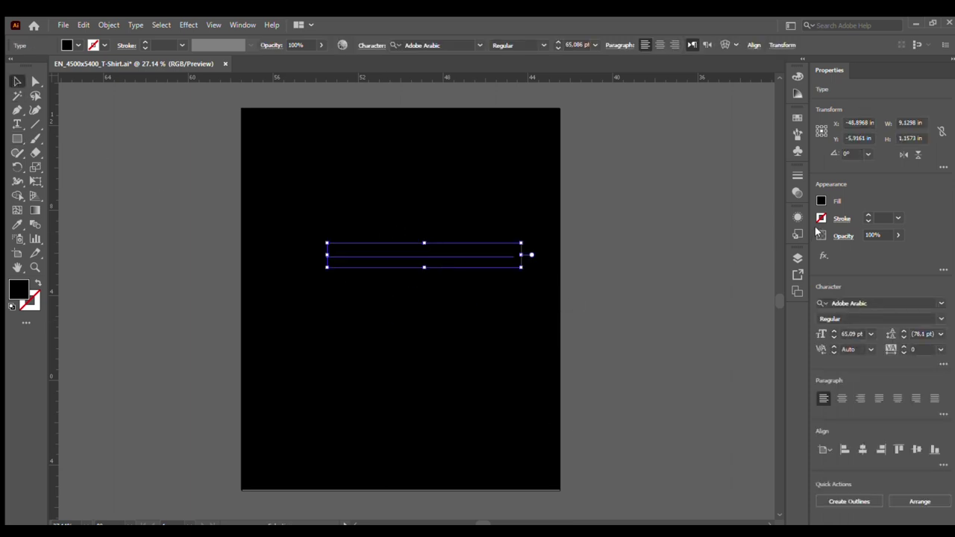
{"action": "key", "text": "d"}
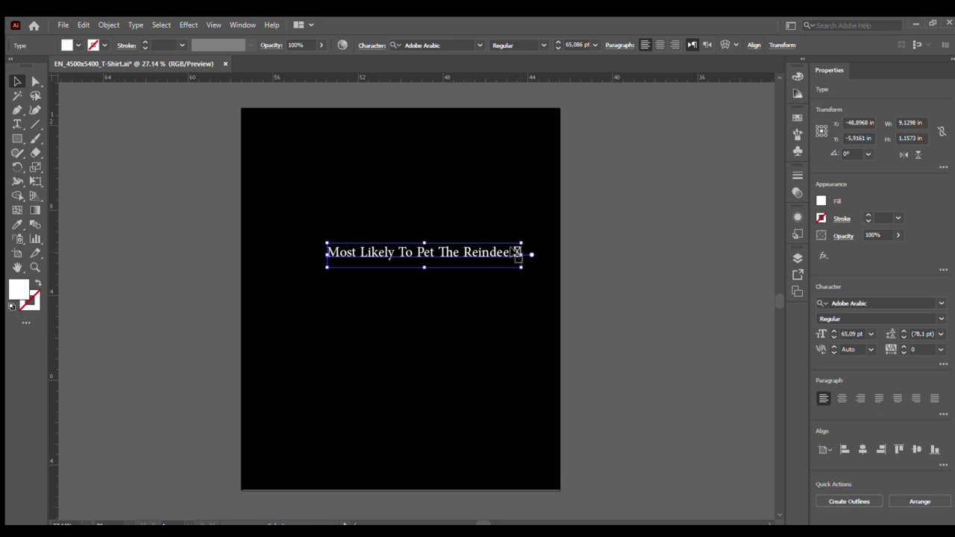
Move the slogan near the artboard top, convert it to all caps, and scale it up
{"action": "double_click", "coordinate": [517, 253]}
{"action": "key", "text": "Escape"}
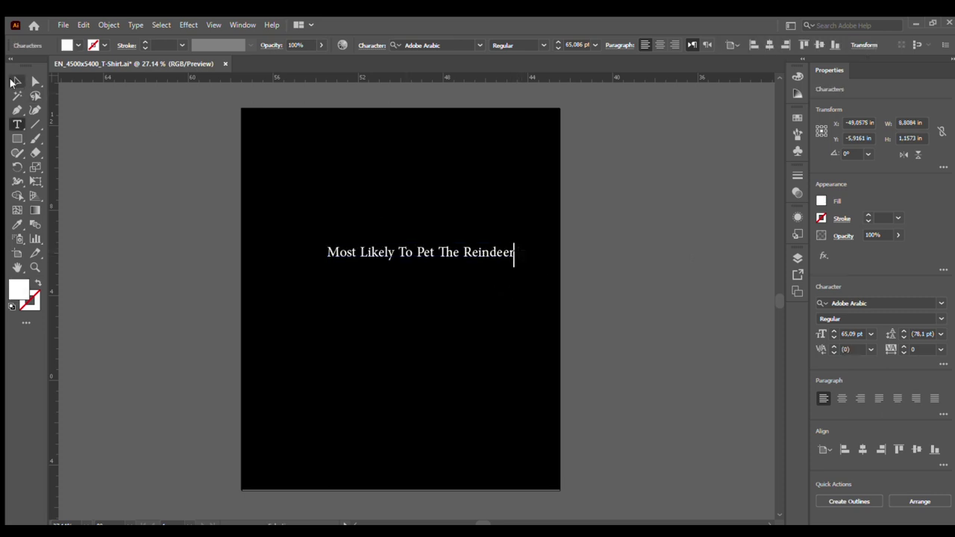
{"action": "left_click_drag", "start_coordinate": [401, 260], "coordinate": [394, 154]}
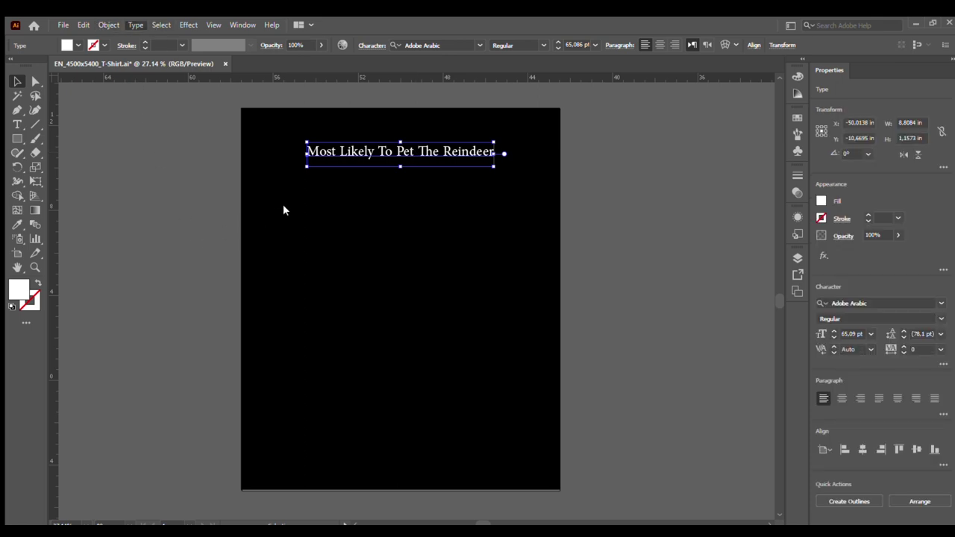
{"action": "key", "text": "ctrl+shift+k"}
{"action": "left_click_drag", "start_coordinate": [304, 170], "coordinate": [210, 196]}
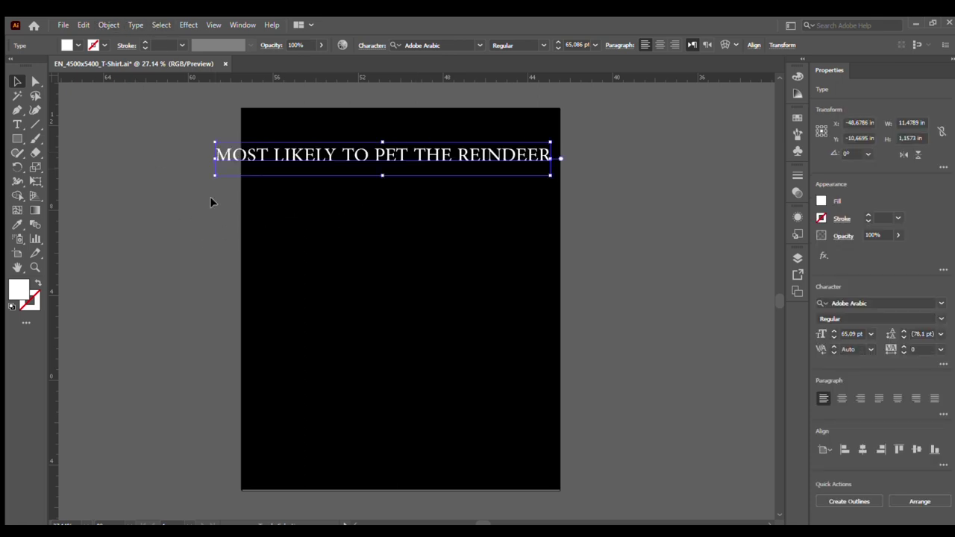
Duplicate the slogan and trim the top copy down to just 'MOST LIKELY', enlarging it
{"action": "left_click_drag", "start_coordinate": [378, 161], "coordinate": [381, 218]}
{"action": "double_click", "coordinate": [383, 159]}
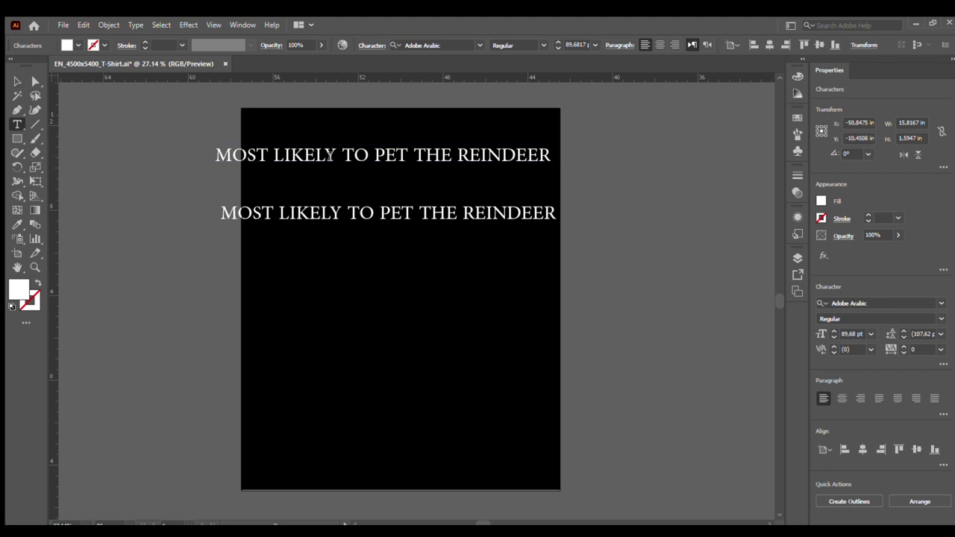
{"action": "left_click_drag", "start_coordinate": [335, 155], "coordinate": [585, 155]}
{"action": "key", "text": "BackSpace"}
{"action": "left_click", "coordinate": [13, 81]}
{"action": "left_click_drag", "start_coordinate": [276, 156], "coordinate": [349, 148]}
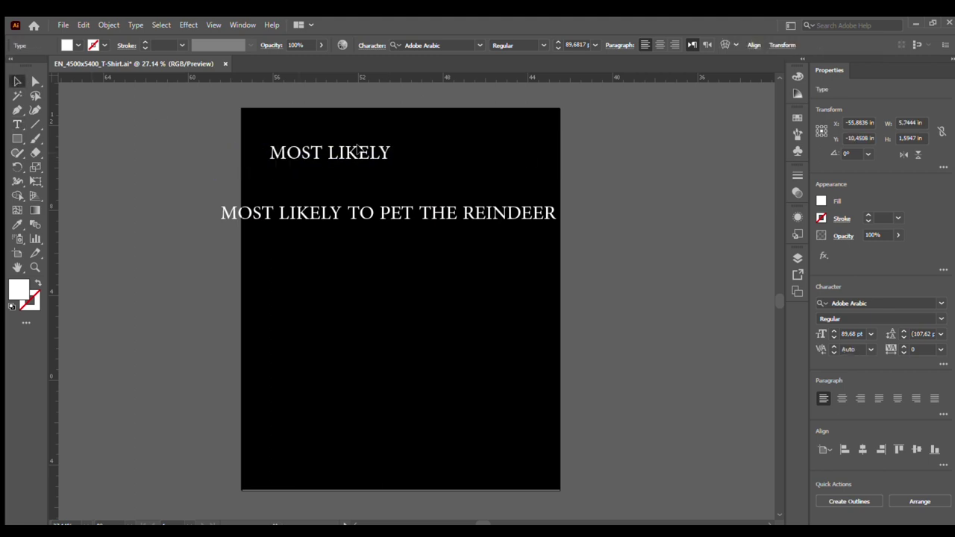
{"action": "left_click_drag", "start_coordinate": [411, 175], "coordinate": [454, 179]}
Move the full slogan copy to the bottom and scale the MOST LIKELY heading larger
{"action": "left_click_drag", "start_coordinate": [432, 216], "coordinate": [445, 423]}
{"action": "left_click", "coordinate": [440, 158]}
{"action": "left_click_drag", "start_coordinate": [456, 171], "coordinate": [534, 192]}
{"action": "left_click_drag", "start_coordinate": [471, 181], "coordinate": [449, 170]}
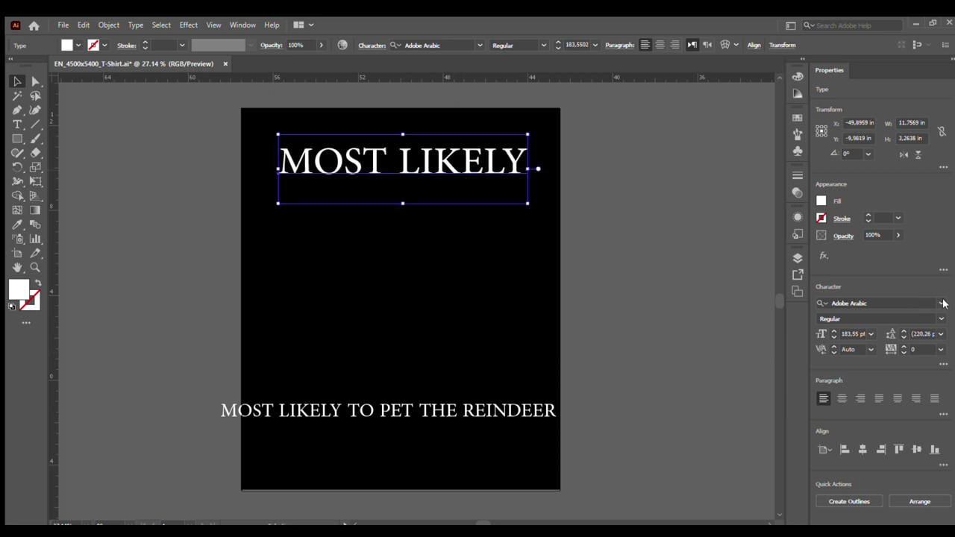
Apply Arial Rounded MT Bold to MOST LIKELY and shrink it inside the artboard
{"action": "left_click", "coordinate": [857, 303]}
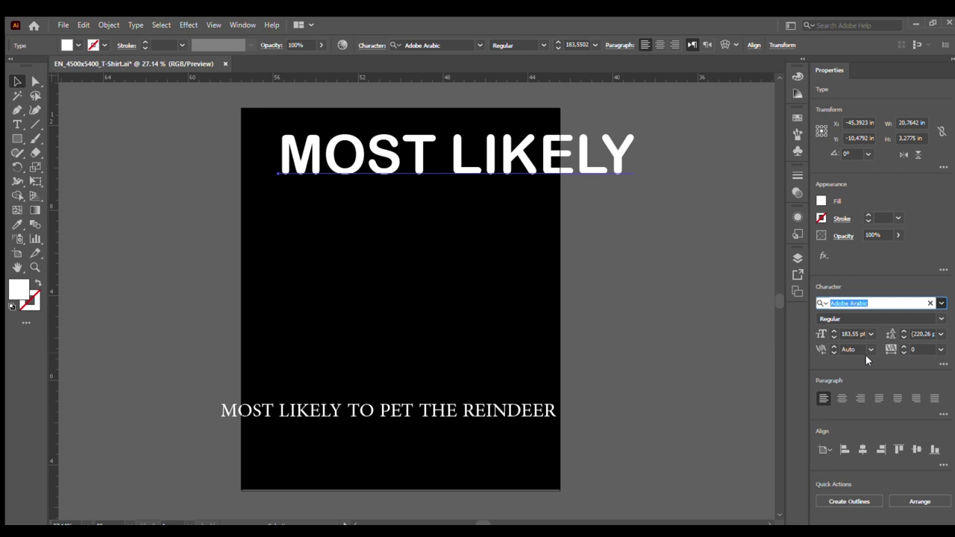
{"action": "key", "text": "Return"}
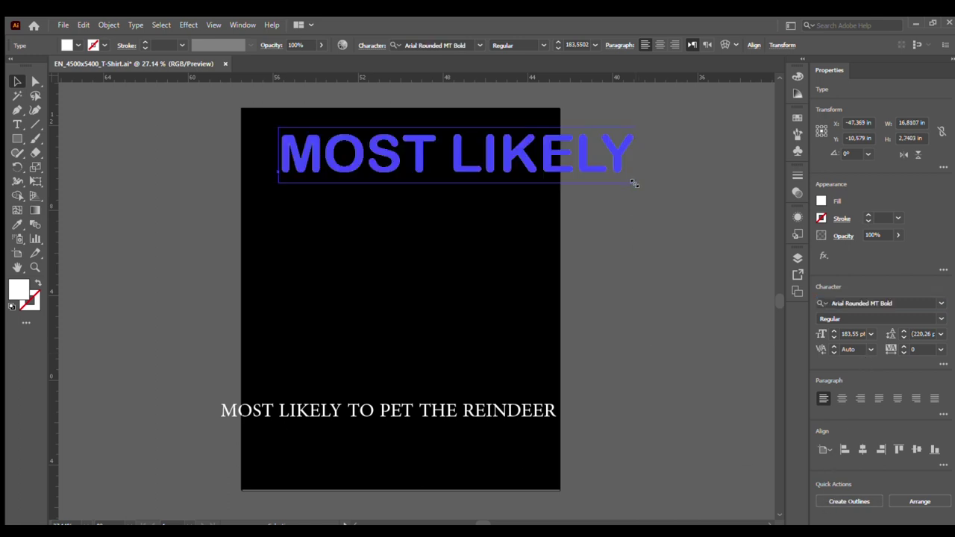
{"action": "left_click_drag", "start_coordinate": [635, 182], "coordinate": [522, 207]}
{"action": "left_click", "coordinate": [522, 207]}
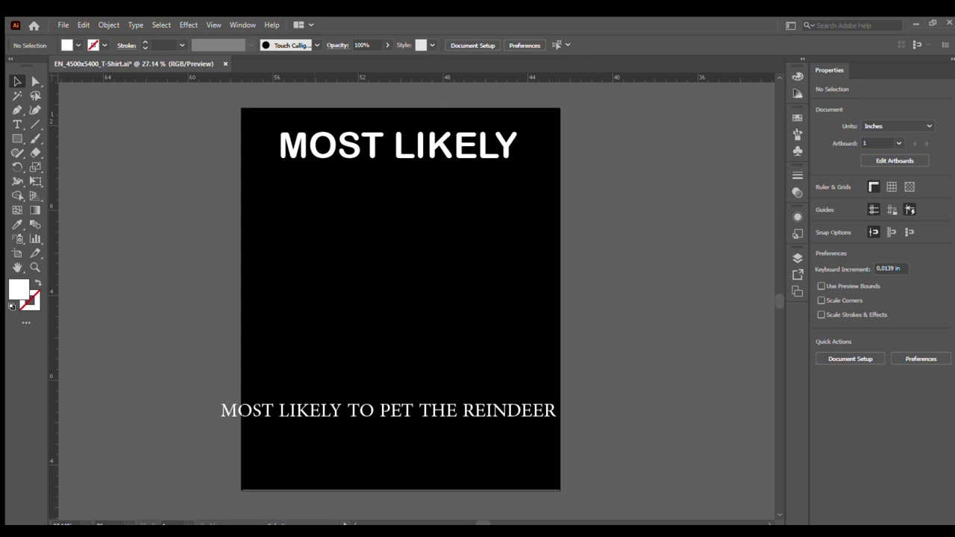
Copy the slogan, trim the copy to 'TO PET', and place it under the heading
{"action": "left_click_drag", "start_coordinate": [440, 157], "coordinate": [441, 177]}
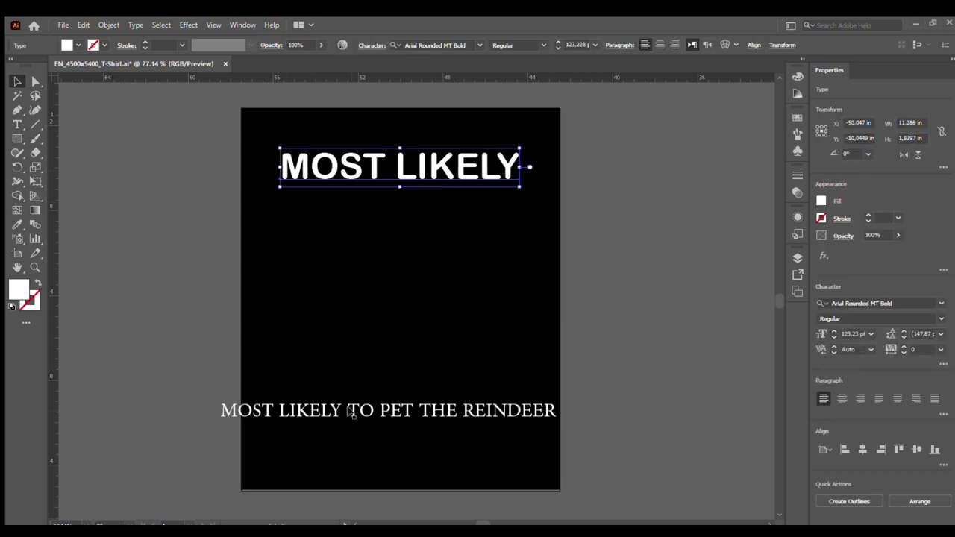
{"action": "left_click", "coordinate": [17, 123]}
{"action": "left_click", "coordinate": [17, 81]}
{"action": "left_click", "coordinate": [364, 412]}
{"action": "mouse_move", "coordinate": [361, 410]}
{"action": "left_mouse_down"}
{"action": "mouse_move", "coordinate": [359, 258]}
{"action": "mouse_move", "coordinate": [198, 261]}
{"action": "left_mouse_up"}
{"action": "double_click", "coordinate": [344, 263]}
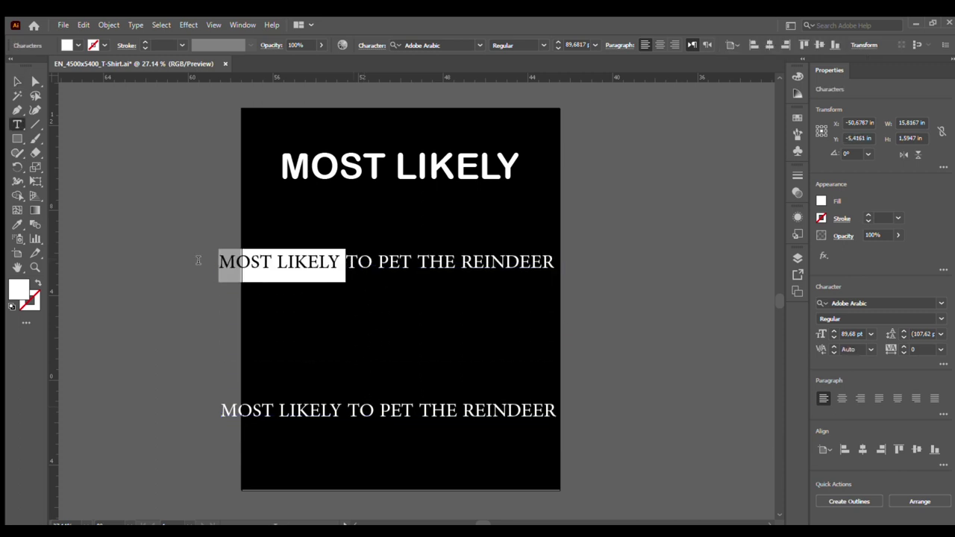
{"action": "key", "text": "BackSpace"}
{"action": "left_click_drag", "start_coordinate": [283, 262], "coordinate": [428, 262]}
{"action": "key", "text": "BackSpace"}
{"action": "key", "text": "Escape"}
{"action": "left_click_drag", "start_coordinate": [266, 267], "coordinate": [397, 217]}
Trim the bottom slogan line to 'THE REINDEER' and move it under TO PET
{"action": "left_click", "coordinate": [394, 400]}
{"action": "double_click", "coordinate": [394, 410]}
{"action": "left_click_drag", "start_coordinate": [421, 409], "coordinate": [220, 410]}
{"action": "key", "text": "BackSpace"}
{"action": "key", "text": "Escape"}
{"action": "left_click_drag", "start_coordinate": [291, 409], "coordinate": [383, 249]}
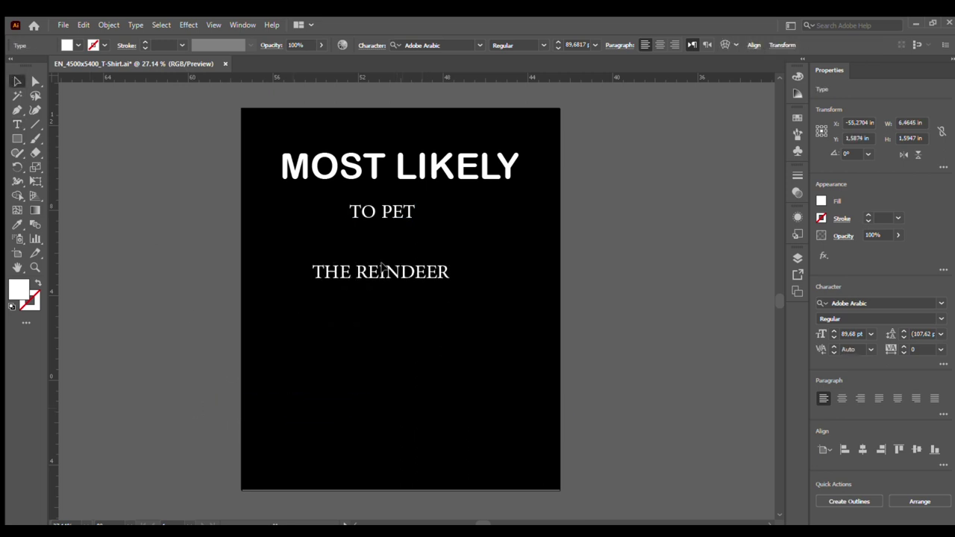
Eyedrop the heading's bold rounded style onto both lines, centre them, and select all three
{"action": "left_click_drag", "start_coordinate": [471, 287], "coordinate": [264, 199]}
{"action": "key", "text": "i"}
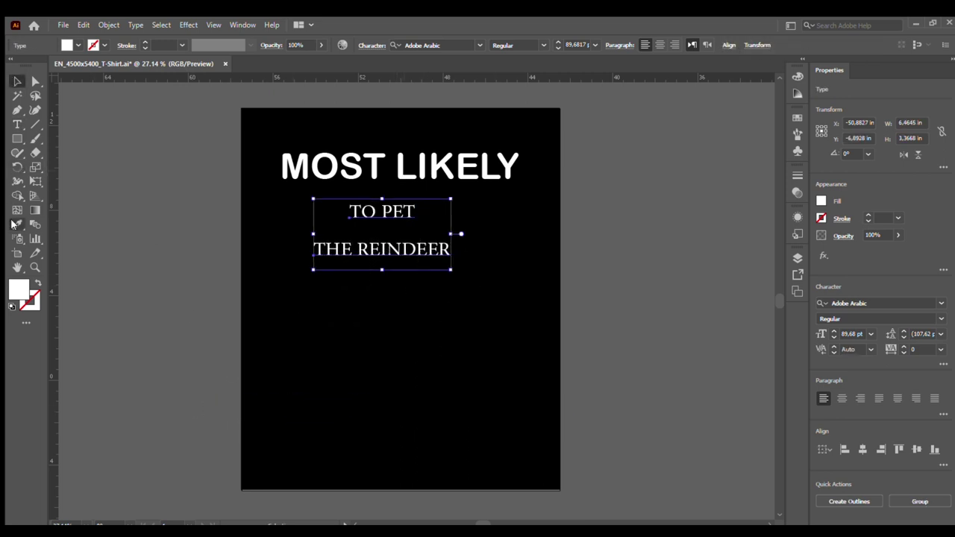
{"action": "left_click", "coordinate": [313, 164]}
{"action": "key", "text": "v"}
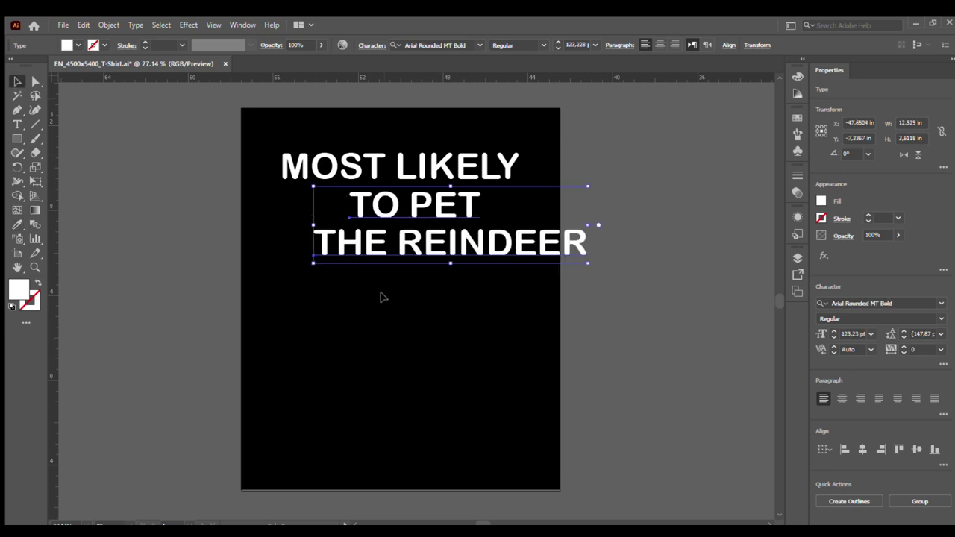
{"action": "left_click_drag", "start_coordinate": [380, 245], "coordinate": [340, 296]}
{"action": "left_click_drag", "start_coordinate": [388, 205], "coordinate": [369, 218]}
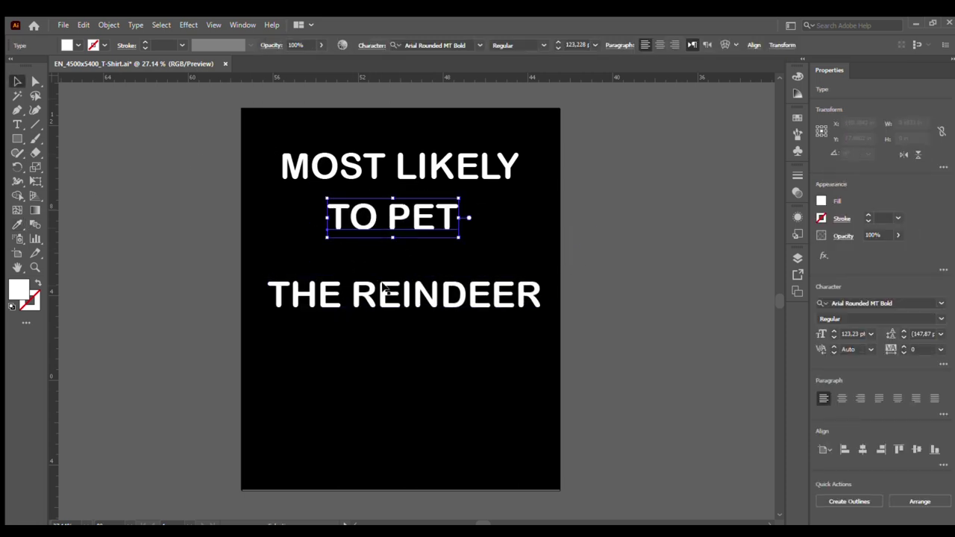
{"action": "left_click_drag", "start_coordinate": [382, 287], "coordinate": [383, 258]}
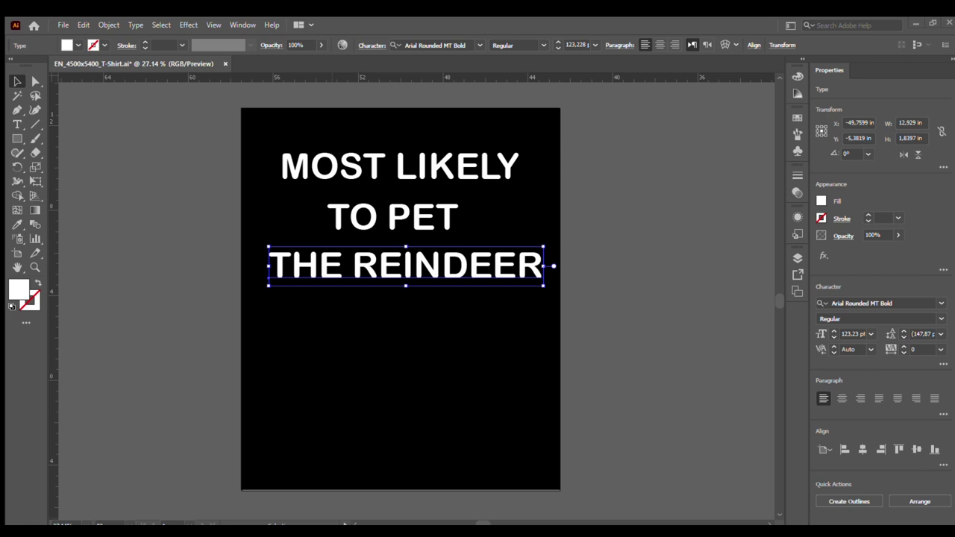
{"action": "key", "text": "ctrl+a"}
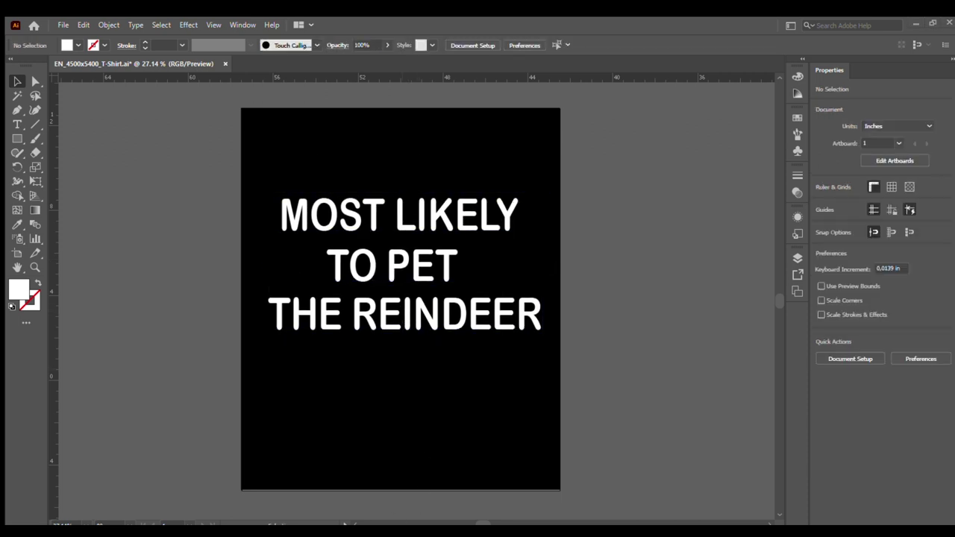
Paste the Santa hat left of the artboard and close the Santa hat collection file
{"action": "key", "text": "ctrl+v"}
{"action": "left_click_drag", "start_coordinate": [409, 305], "coordinate": [161, 200]}
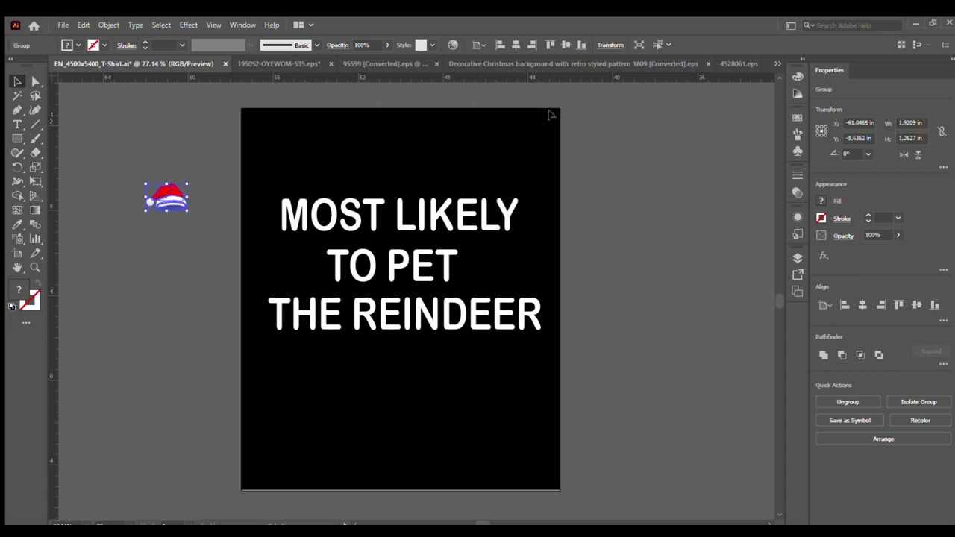
{"action": "left_click", "coordinate": [742, 64]}
{"action": "left_click", "coordinate": [477, 64]}
{"action": "left_click", "coordinate": [313, 63]}
{"action": "left_click", "coordinate": [223, 63]}
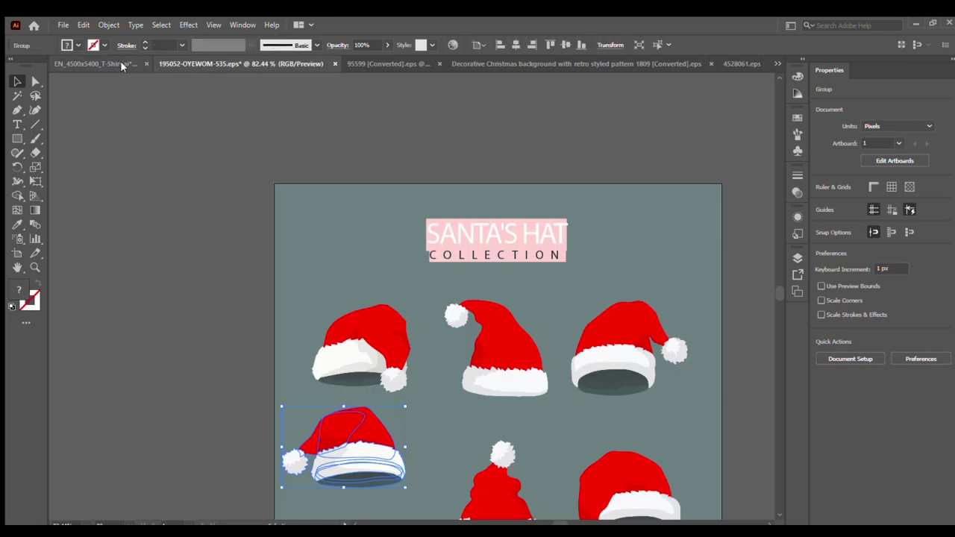
{"action": "left_click", "coordinate": [121, 65]}
{"action": "left_click", "coordinate": [311, 64]}
{"action": "left_click", "coordinate": [104, 63]}
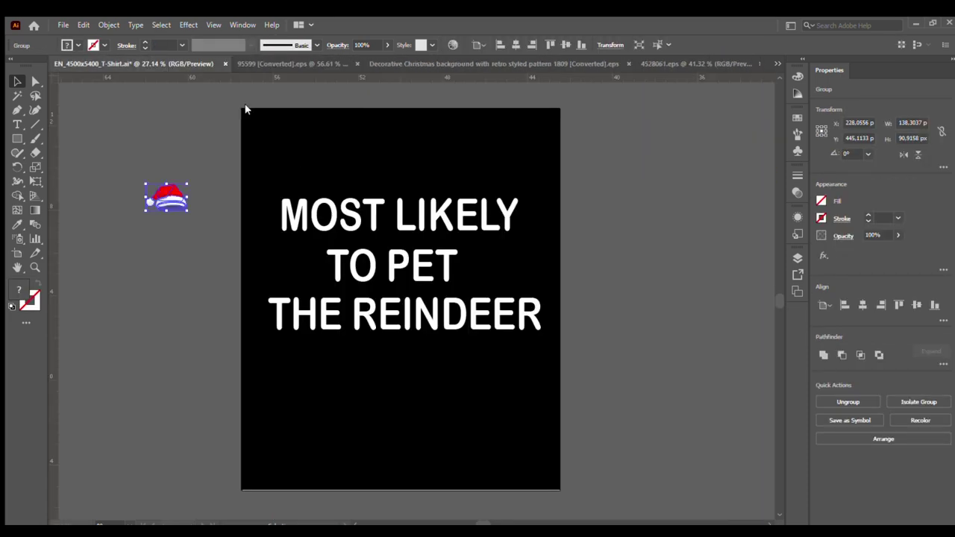
Bring up the Christmas illustrations document and inspect its bare tree artwork
{"action": "left_click", "coordinate": [268, 63]}
{"action": "scroll", "coordinate": [256, 154], "scroll_direction": "up", "scroll_amount": 2}
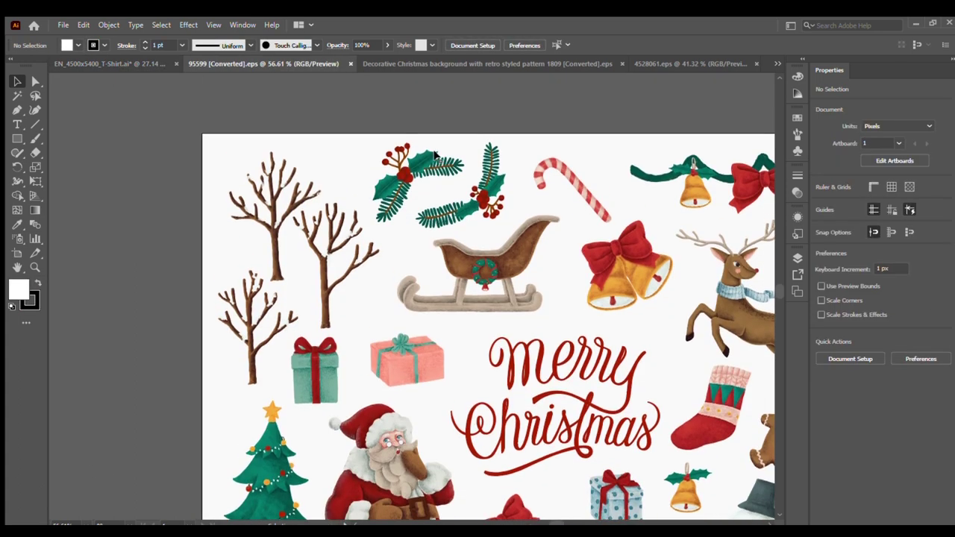
{"action": "left_click", "coordinate": [256, 160]}
{"action": "left_click", "coordinate": [329, 224]}
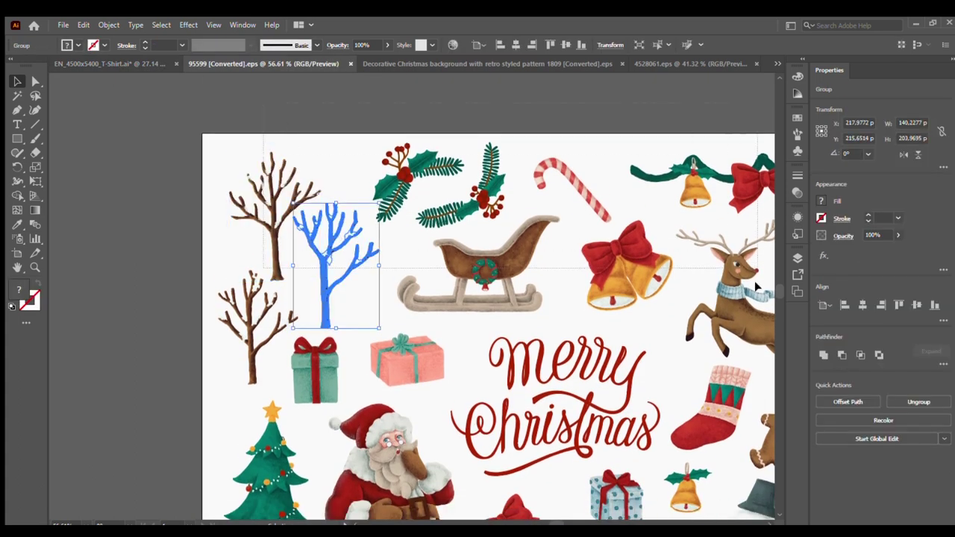
{"action": "scroll", "coordinate": [485, 328], "scroll_direction": "right", "scroll_amount": 1}
{"action": "scroll", "coordinate": [485, 328], "scroll_direction": "right", "scroll_amount": 1}
{"action": "scroll", "coordinate": [485, 328], "scroll_direction": "right", "scroll_amount": 1}
{"action": "scroll", "coordinate": [470, 313], "scroll_direction": "right", "scroll_amount": 1}
{"action": "scroll", "coordinate": [470, 313], "scroll_direction": "down", "scroll_amount": 1}
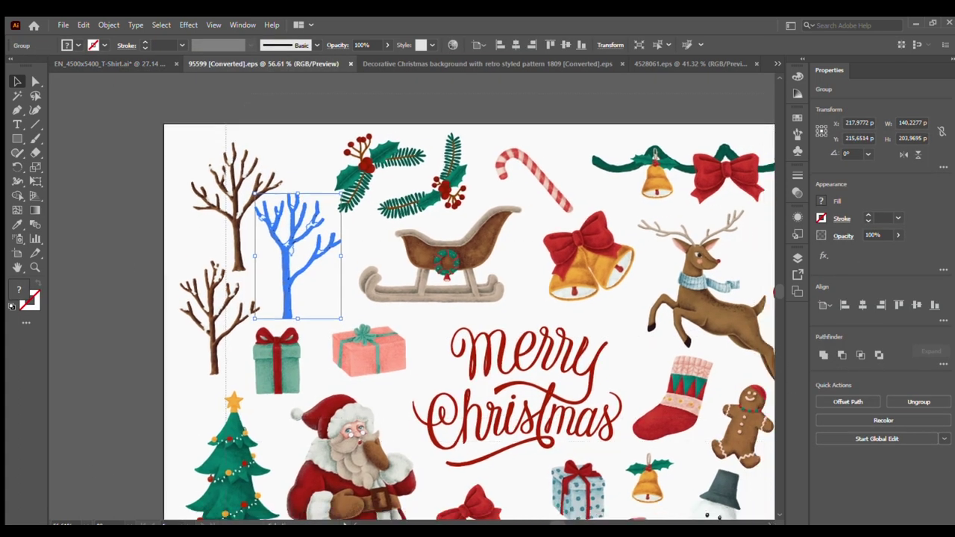
{"action": "scroll", "coordinate": [470, 313], "scroll_direction": "down", "scroll_amount": 1}
{"action": "scroll", "coordinate": [470, 314], "scroll_direction": "down", "scroll_amount": 1}
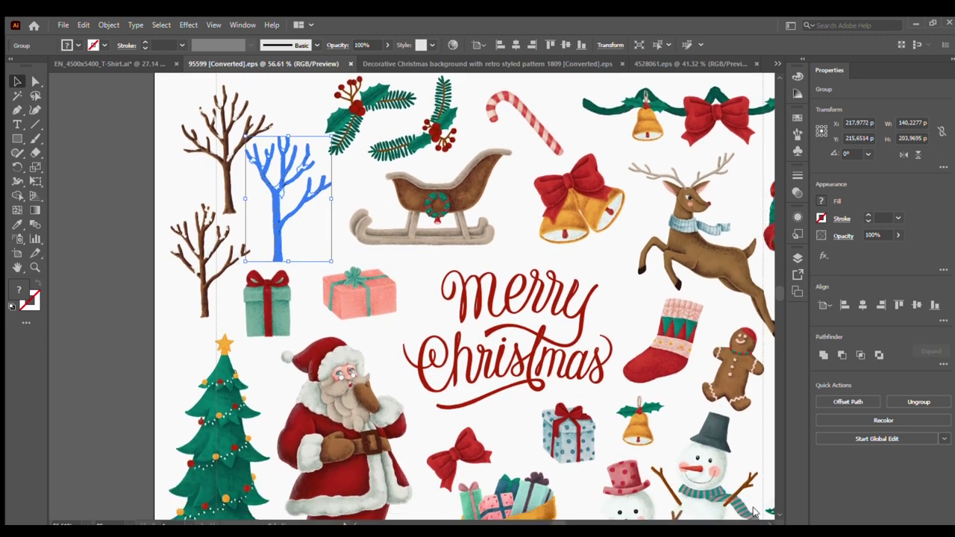
{"action": "scroll", "coordinate": [753, 512], "scroll_direction": "down", "scroll_amount": 1}
{"action": "scroll", "coordinate": [773, 509], "scroll_direction": "right", "scroll_amount": 2}
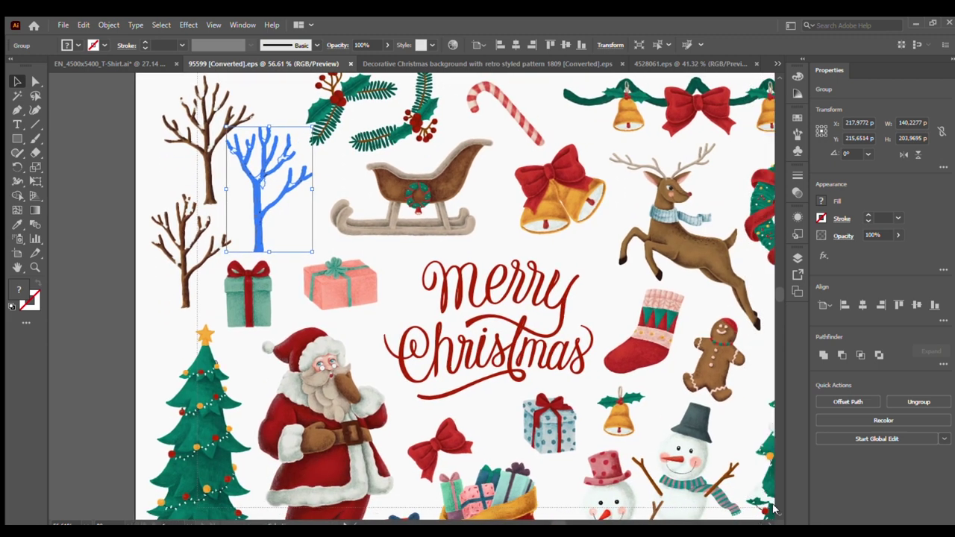
Copy all the 95599 clipart into the T-shirt file and close that source document
{"action": "key", "text": "ctrl+a"}
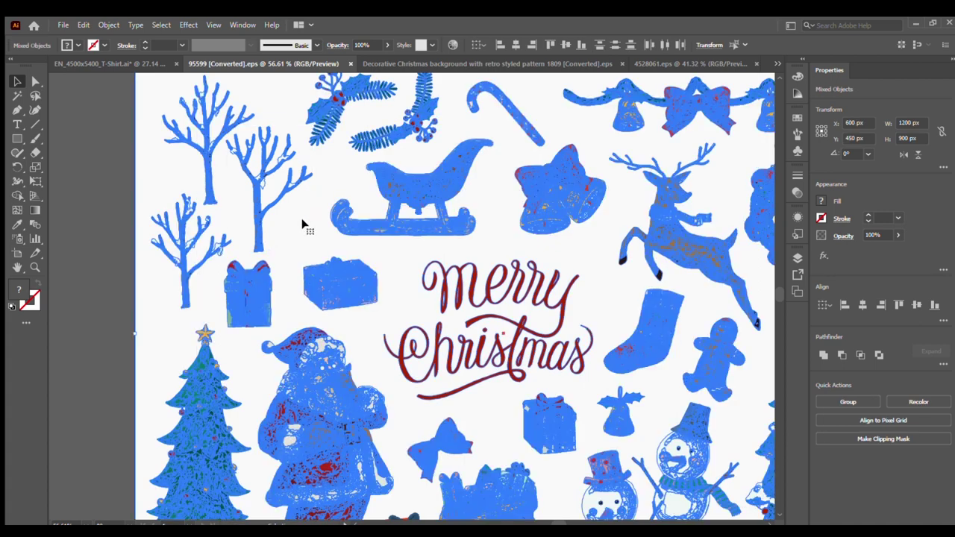
{"action": "key", "text": "ctrl+c"}
{"action": "key", "text": "ctrl+Tab"}
{"action": "key", "text": "ctrl+v"}
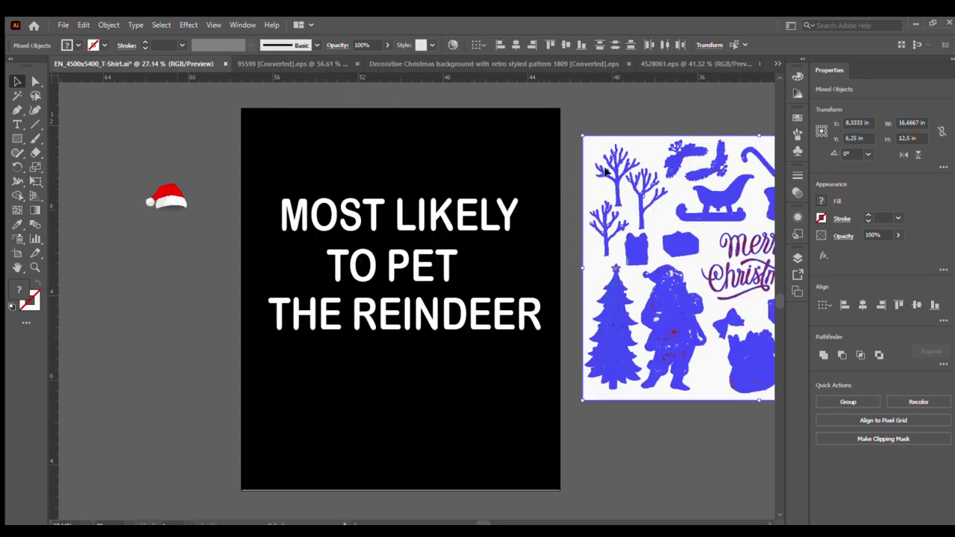
{"action": "left_click", "coordinate": [657, 110]}
{"action": "left_click", "coordinate": [349, 64]}
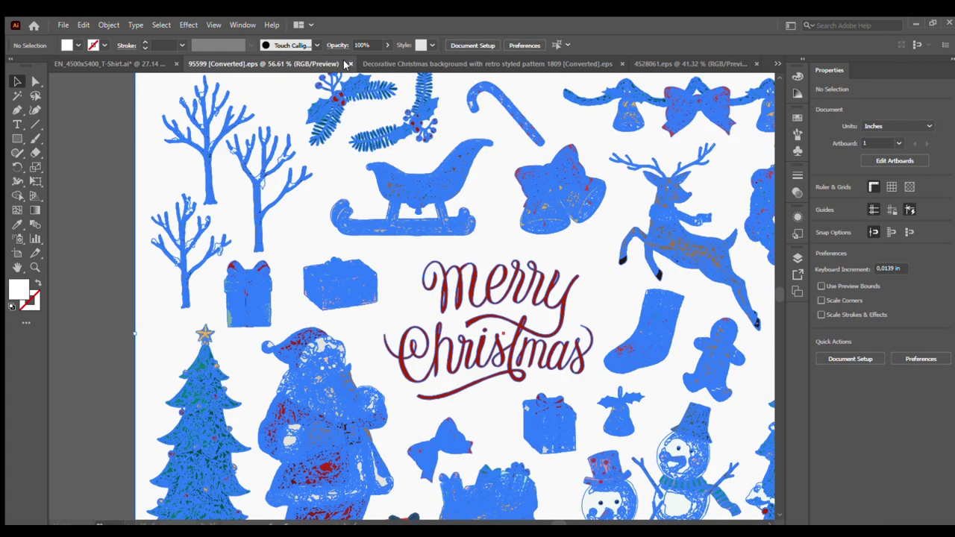
{"action": "left_click", "coordinate": [347, 64]}
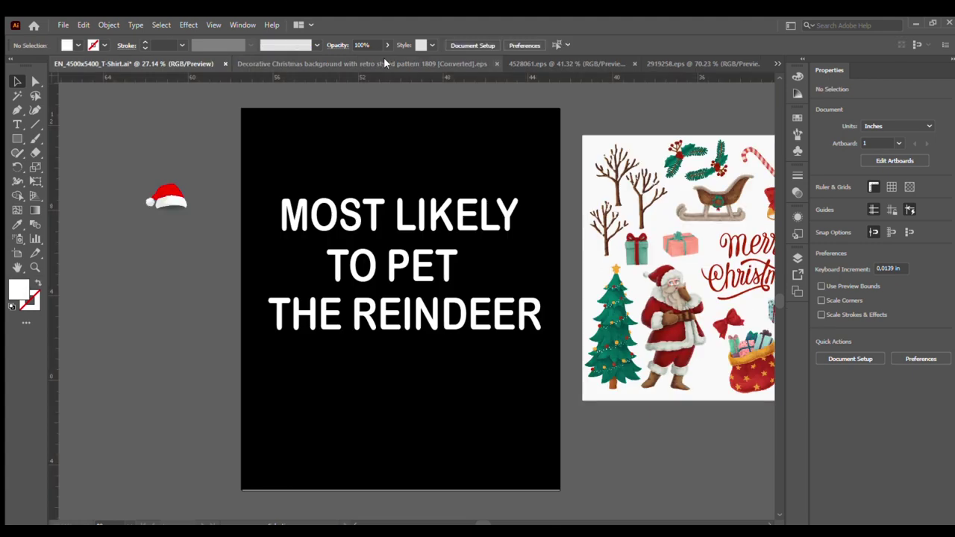
Delete the Decorative Christmas background's cream fill, drag the pattern into the T-shirt, close the source
{"action": "left_click", "coordinate": [385, 63]}
{"action": "left_click", "coordinate": [476, 155]}
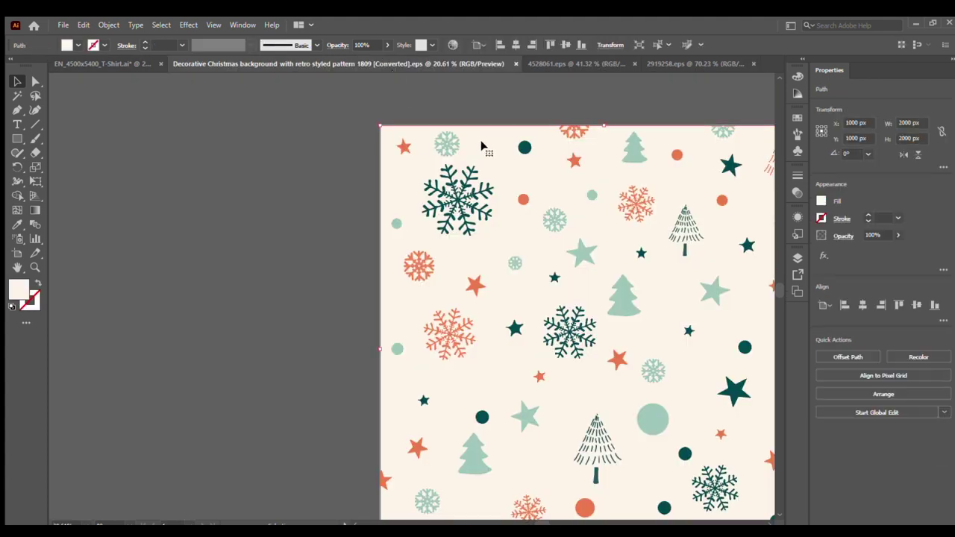
{"action": "double_click", "coordinate": [474, 154]}
{"action": "key", "text": "Delete"}
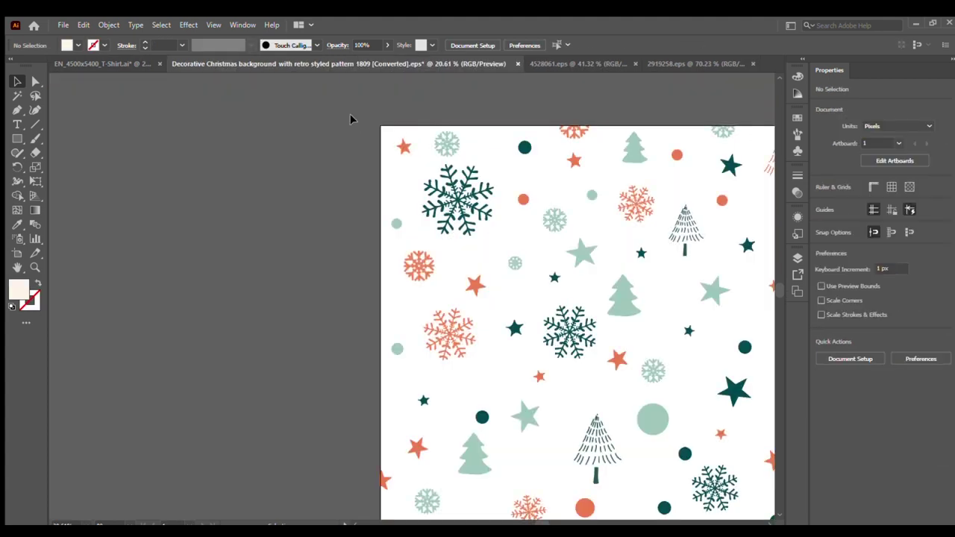
{"action": "scroll", "coordinate": [724, 420], "scroll_direction": "right", "scroll_amount": 3}
{"action": "scroll", "coordinate": [447, 299], "scroll_direction": "down", "scroll_amount": 1}
{"action": "left_click", "coordinate": [286, 156]}
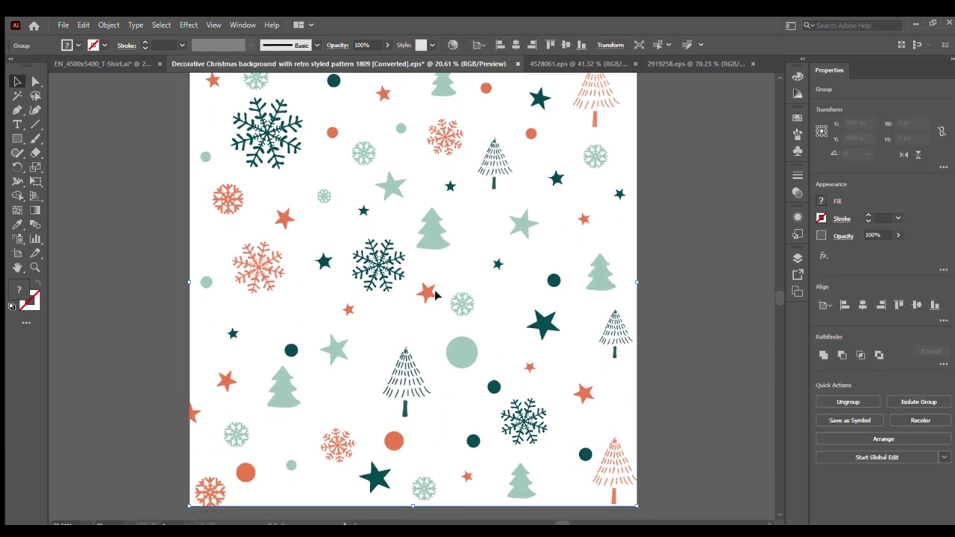
{"action": "left_click_drag", "start_coordinate": [268, 138], "coordinate": [183, 160]}
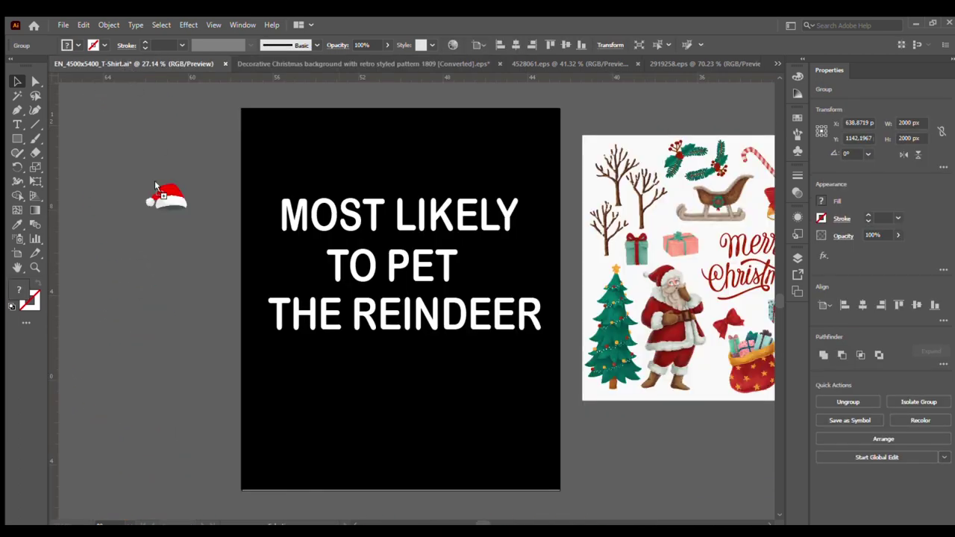
{"action": "left_click_drag", "start_coordinate": [182, 163], "coordinate": [638, 313]}
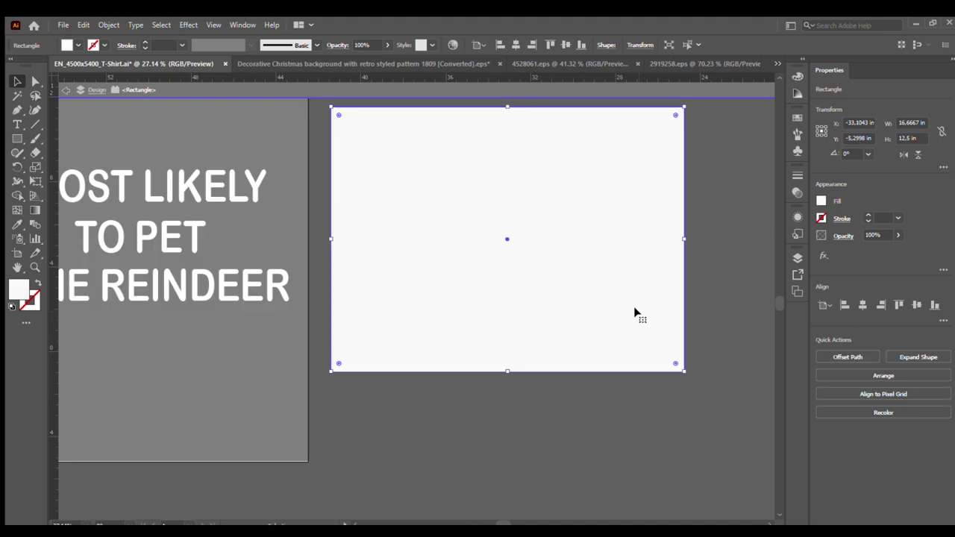
{"action": "key", "text": "Delete"}
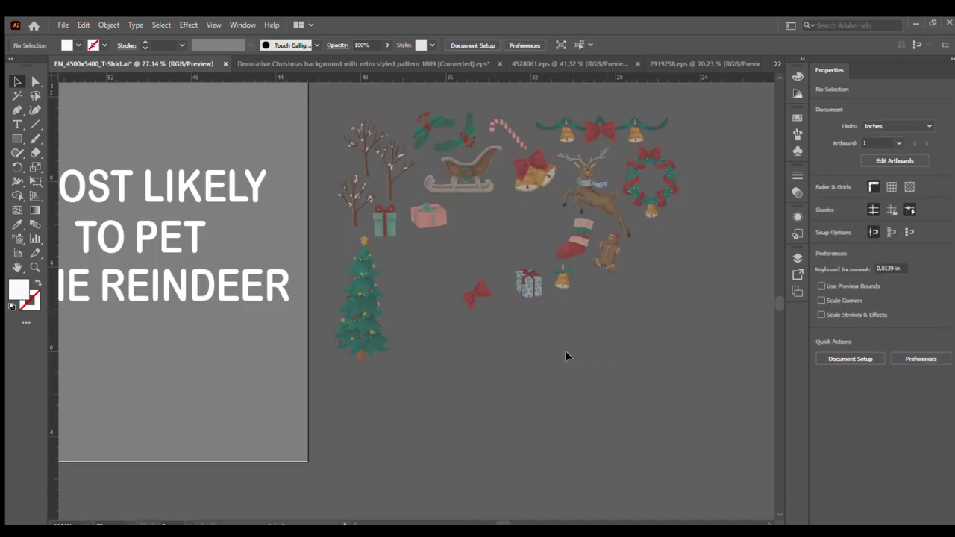
{"action": "left_click", "coordinate": [483, 64]}
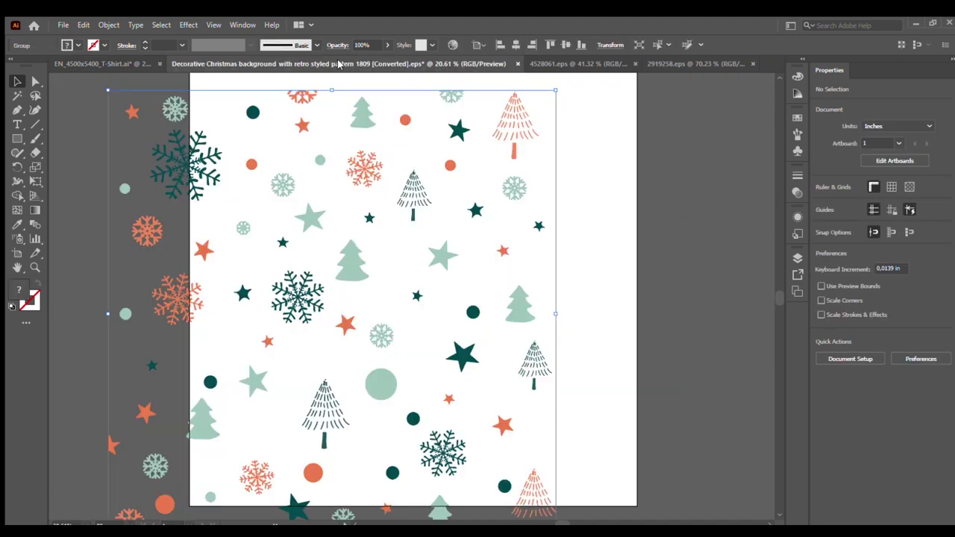
{"action": "left_click", "coordinate": [516, 63]}
Pull the 4528061 artwork off its white background into the T-shirt file and close 4528061
{"action": "left_click", "coordinate": [313, 63]}
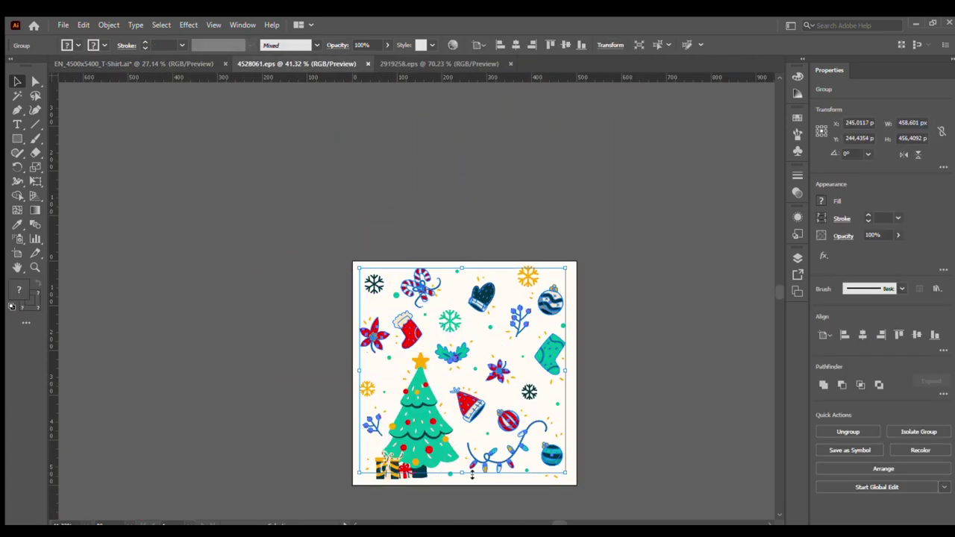
{"action": "left_click", "coordinate": [526, 480]}
{"action": "left_click", "coordinate": [527, 480], "text": "shift"}
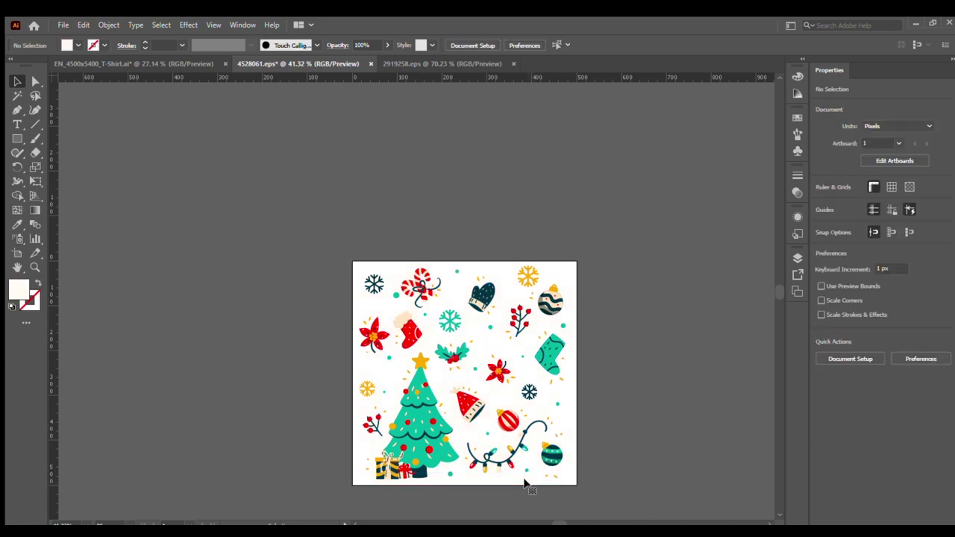
{"action": "mouse_move", "coordinate": [350, 294]}
{"action": "left_mouse_down"}
{"action": "mouse_move", "coordinate": [235, 57]}
{"action": "mouse_move", "coordinate": [186, 58]}
{"action": "left_mouse_up"}
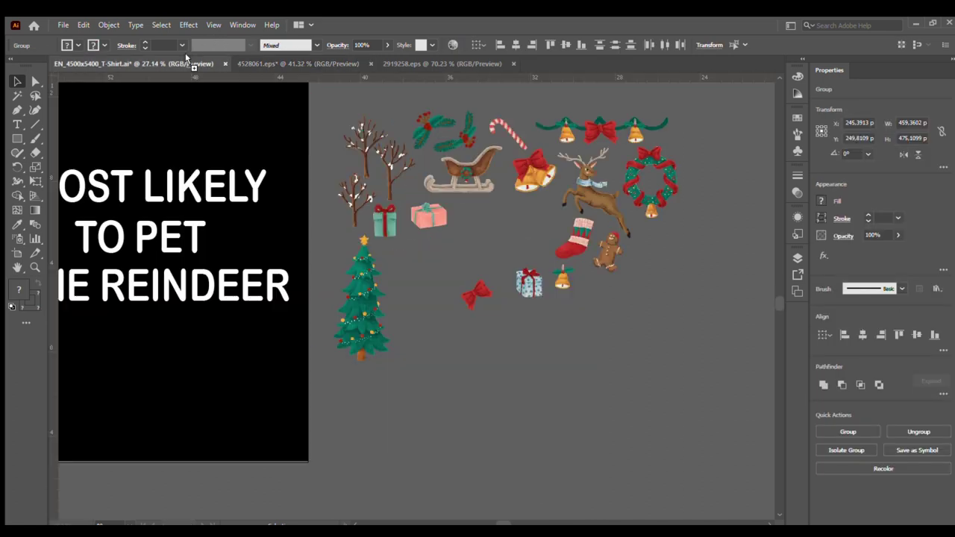
{"action": "left_click_drag", "start_coordinate": [526, 400], "coordinate": [526, 400]}
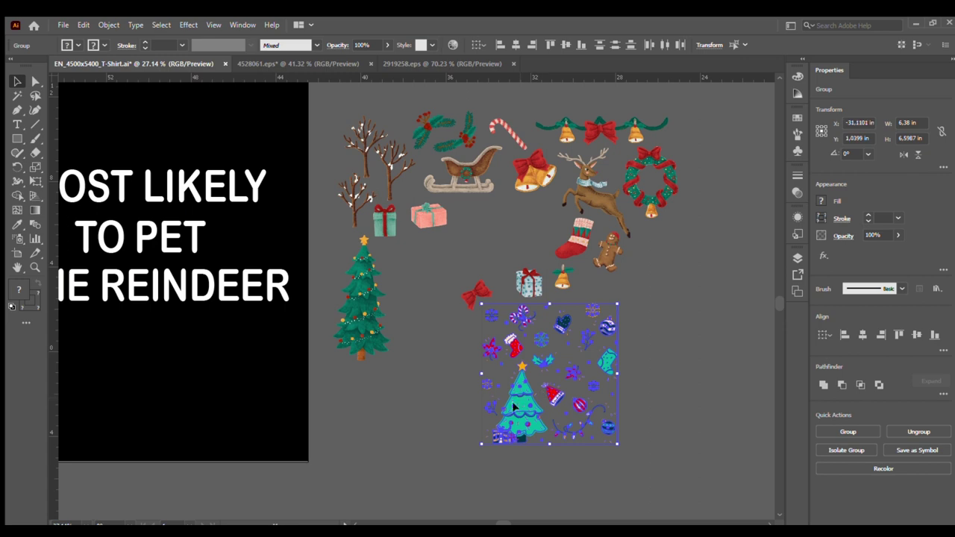
{"action": "left_click", "coordinate": [364, 64]}
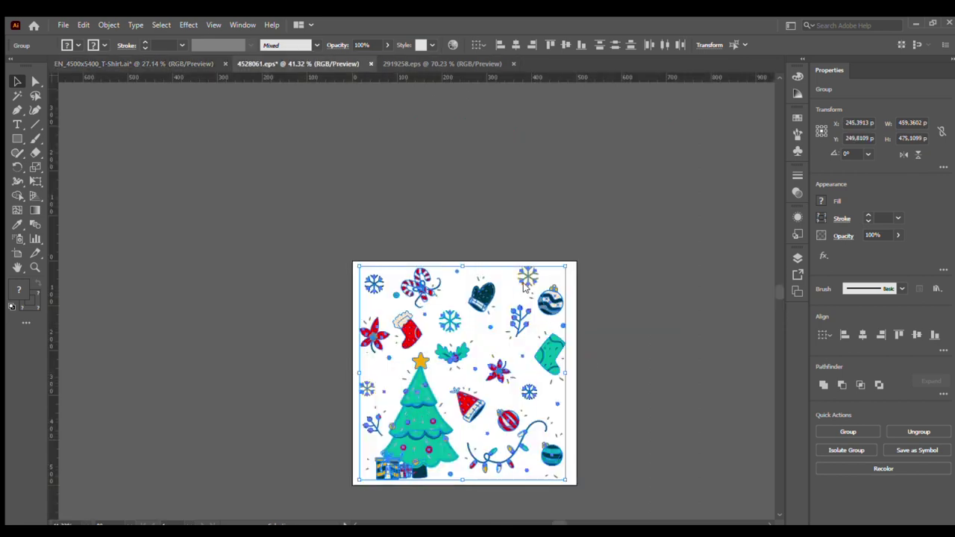
{"action": "left_click", "coordinate": [371, 64]}
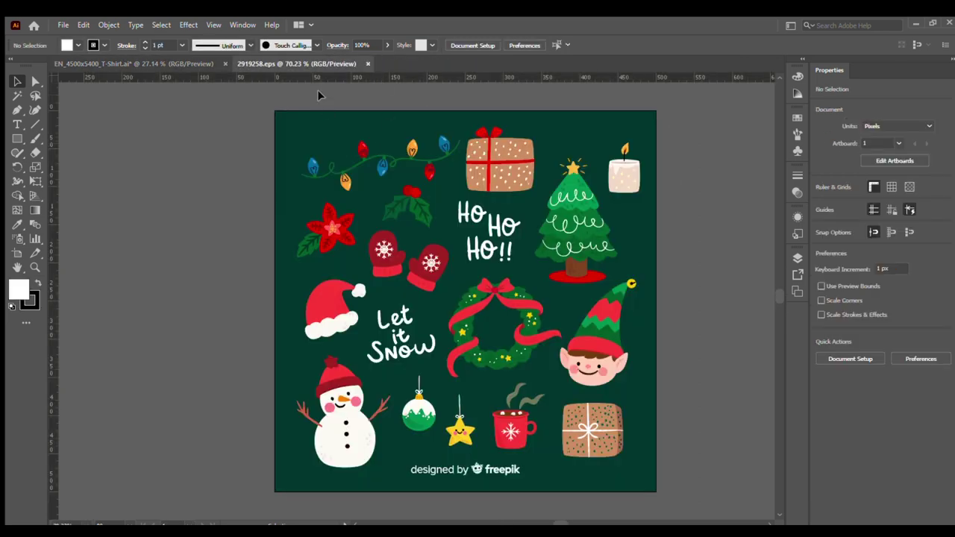
Delete the green background and the 'designed by freepik' credit from 2919258
{"action": "key", "text": "ctrl+a"}
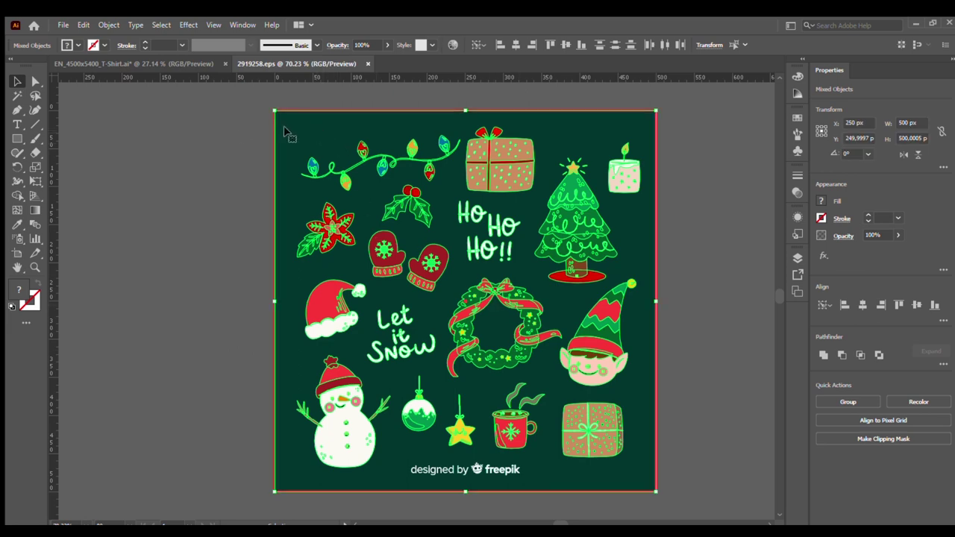
{"action": "left_click", "coordinate": [319, 131]}
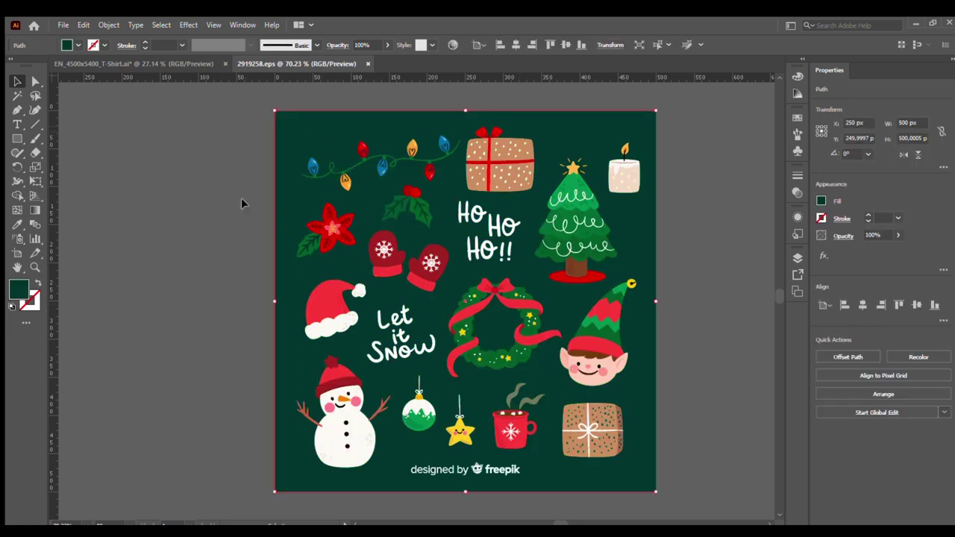
{"action": "double_click", "coordinate": [297, 136]}
{"action": "key", "text": "Delete"}
{"action": "double_click", "coordinate": [247, 166]}
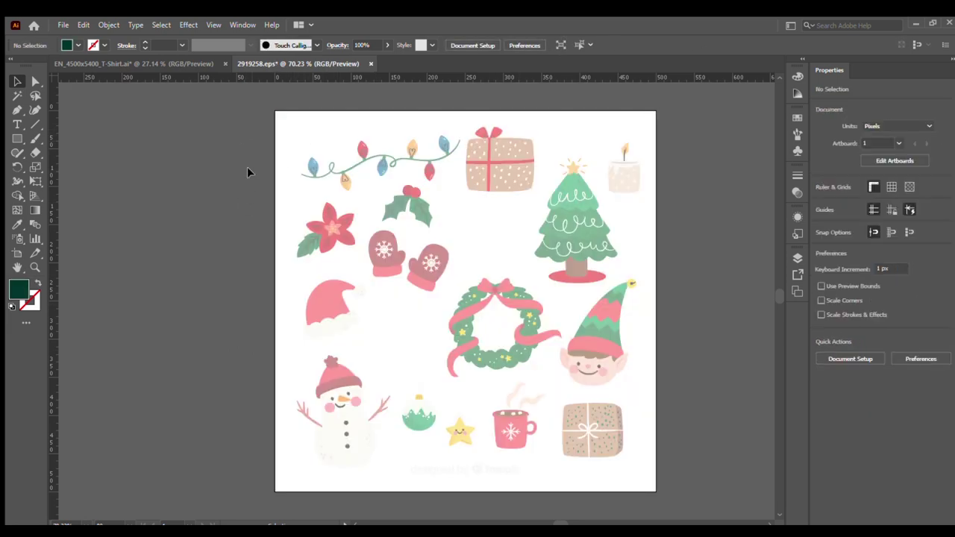
{"action": "left_click_drag", "start_coordinate": [243, 111], "coordinate": [631, 437]}
{"action": "left_click", "coordinate": [507, 496]}
{"action": "left_click", "coordinate": [495, 469]}
{"action": "key", "text": "Delete"}
Drag the remaining artwork to the T-shirt artboard's bottom-left and close 2919258
{"action": "key", "text": "ctrl+a"}
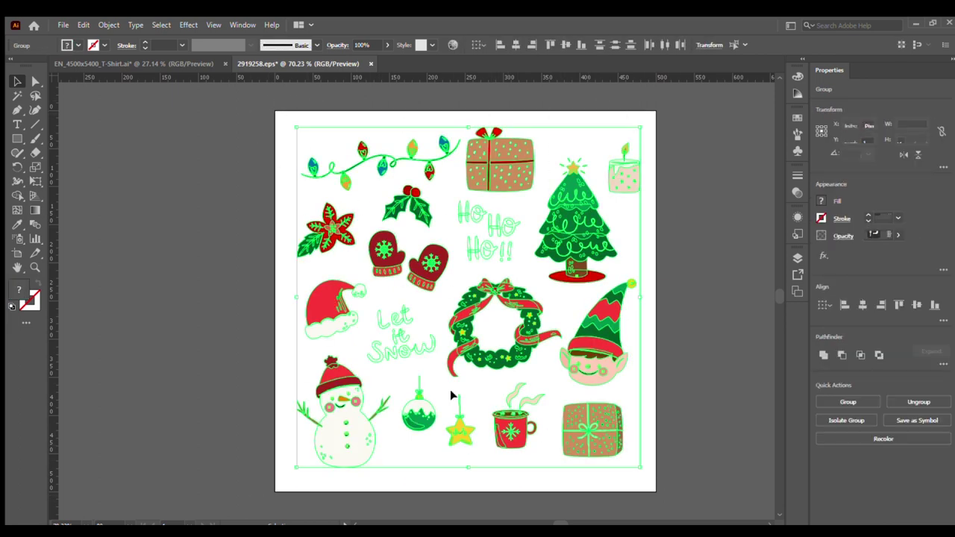
{"action": "left_click_drag", "start_coordinate": [335, 343], "coordinate": [300, 319]}
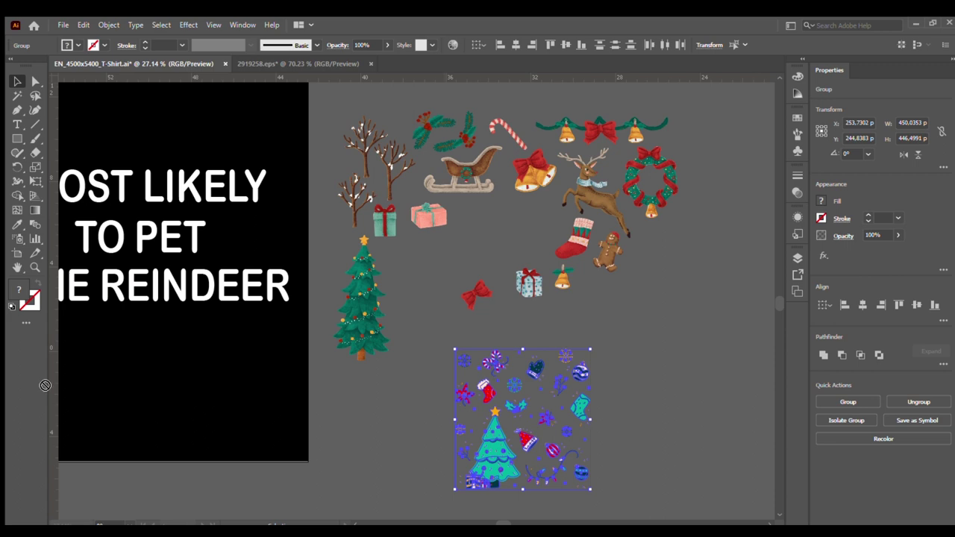
{"action": "left_click_drag", "start_coordinate": [121, 489], "coordinate": [204, 424]}
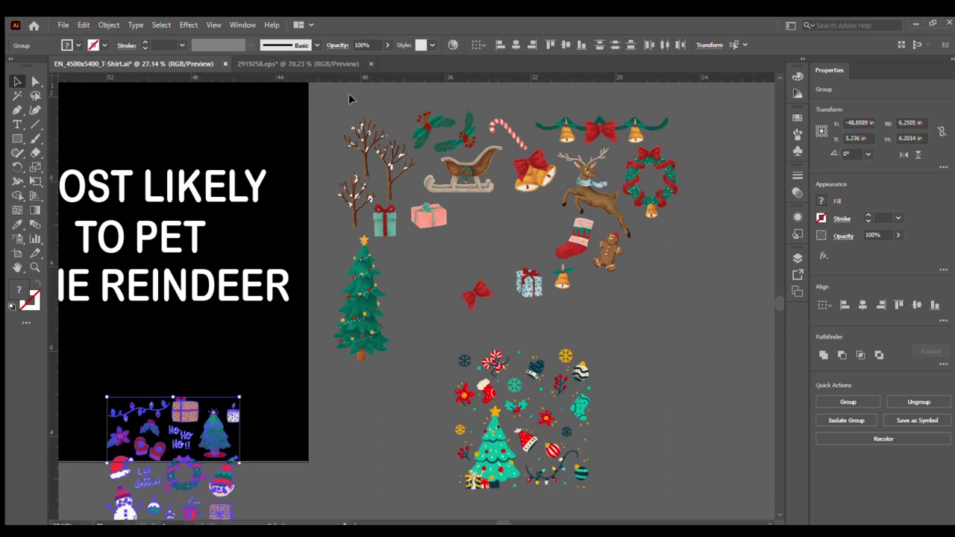
{"action": "left_click", "coordinate": [365, 64]}
{"action": "key", "text": "ctrl+w"}
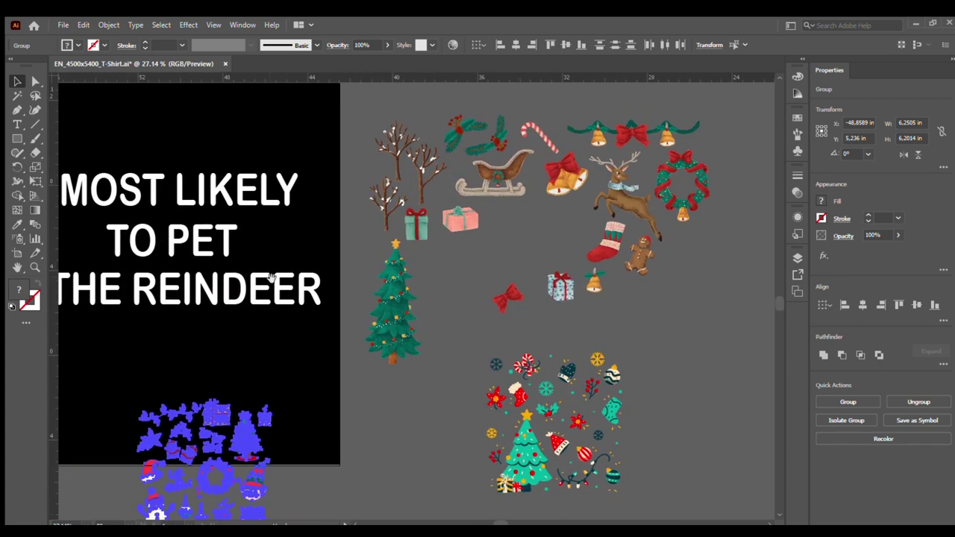
Select the pasted clipart group and shrink it proportionally
{"action": "left_click", "coordinate": [408, 140]}
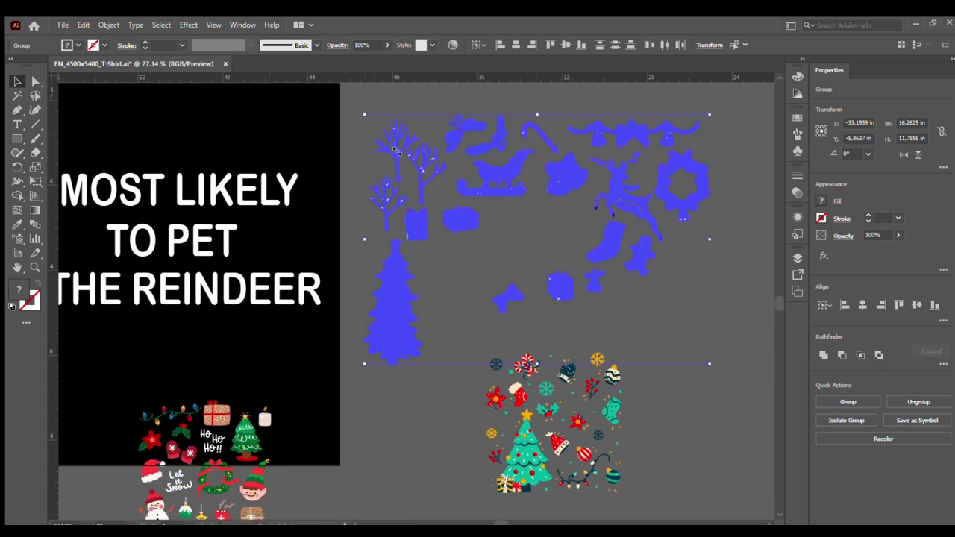
{"action": "left_click_drag", "start_coordinate": [363, 113], "coordinate": [552, 251]}
{"action": "left_click", "coordinate": [435, 268]}
{"action": "scroll", "coordinate": [509, 516], "scroll_direction": "left", "scroll_amount": 3}
{"action": "scroll", "coordinate": [377, 374], "scroll_direction": "left", "scroll_amount": 2}
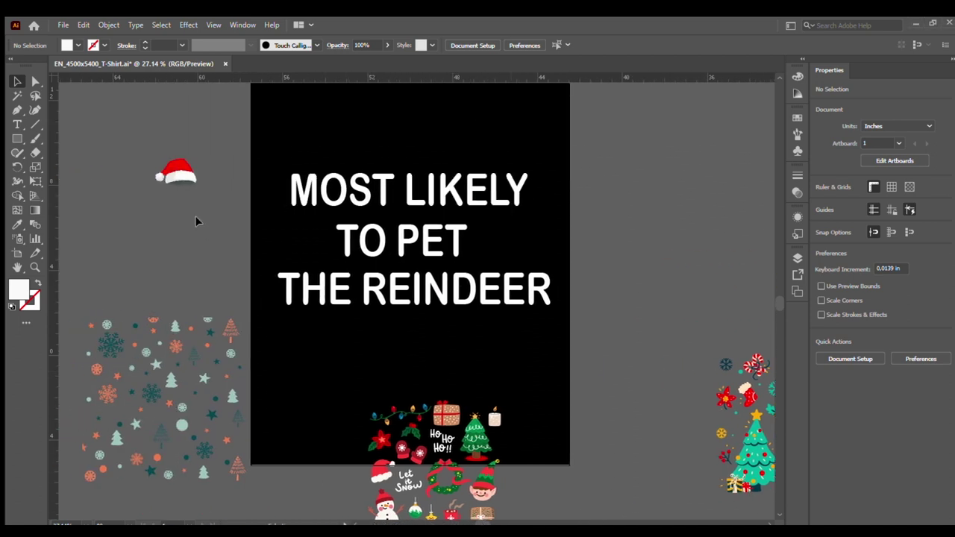
Try the Santa hat on the M of MOST, then move it back off the artboard
{"action": "left_click_drag", "start_coordinate": [174, 177], "coordinate": [300, 163]}
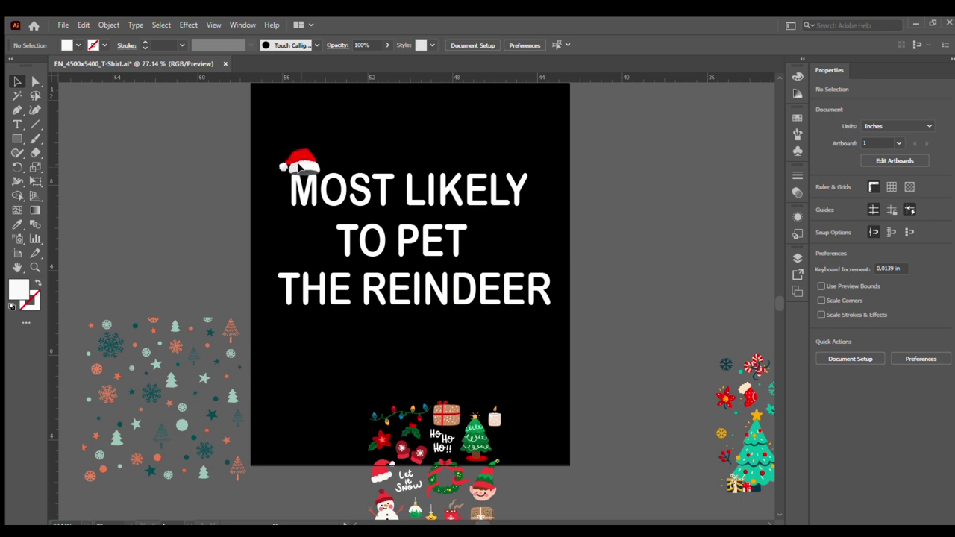
{"action": "left_click", "coordinate": [300, 164]}
{"action": "left_click", "coordinate": [254, 191]}
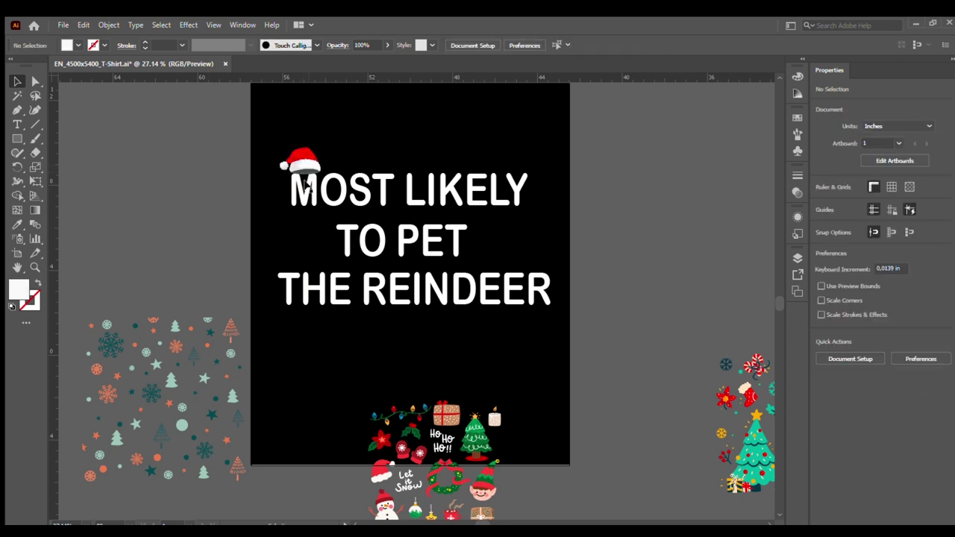
{"action": "mouse_move", "coordinate": [302, 166]}
{"action": "left_mouse_down"}
{"action": "mouse_move", "coordinate": [198, 164]}
{"action": "mouse_move", "coordinate": [185, 176]}
{"action": "mouse_move", "coordinate": [282, 225]}
{"action": "left_mouse_up"}
{"action": "left_click", "coordinate": [191, 277]}
Place the Santa hat group on MOST's M and scale it to about 2.22 × 1.56 in
{"action": "double_click", "coordinate": [220, 226]}
{"action": "left_click", "coordinate": [222, 231]}
{"action": "left_click", "coordinate": [89, 135]}
{"action": "double_click", "coordinate": [89, 135]}
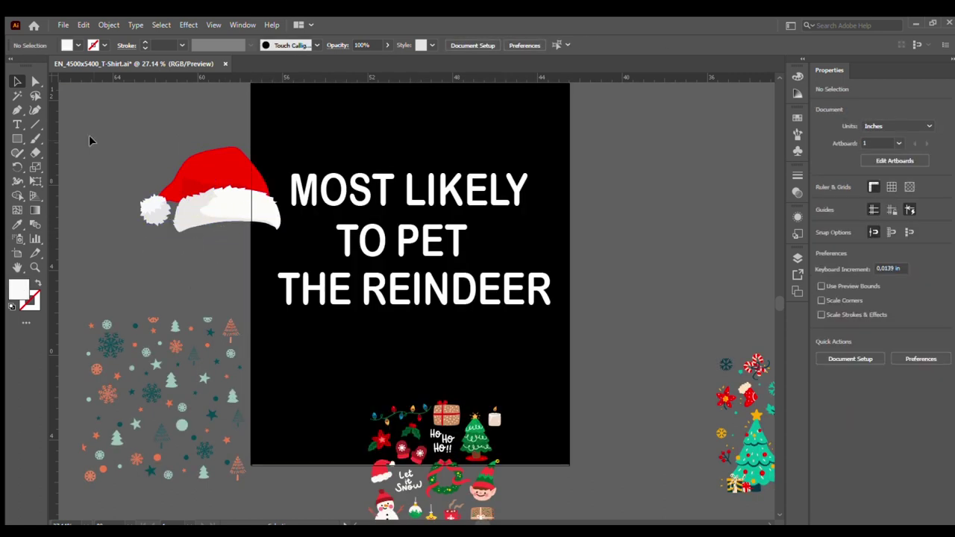
{"action": "left_click", "coordinate": [220, 200]}
{"action": "left_click_drag", "start_coordinate": [220, 200], "coordinate": [278, 155]}
{"action": "mouse_move", "coordinate": [202, 93]}
{"action": "left_mouse_down"}
{"action": "mouse_move", "coordinate": [274, 155]}
{"action": "mouse_move", "coordinate": [288, 143]}
{"action": "mouse_move", "coordinate": [298, 162]}
{"action": "mouse_move", "coordinate": [293, 140]}
{"action": "left_mouse_up"}
{"action": "left_click_drag", "start_coordinate": [325, 178], "coordinate": [278, 181]}
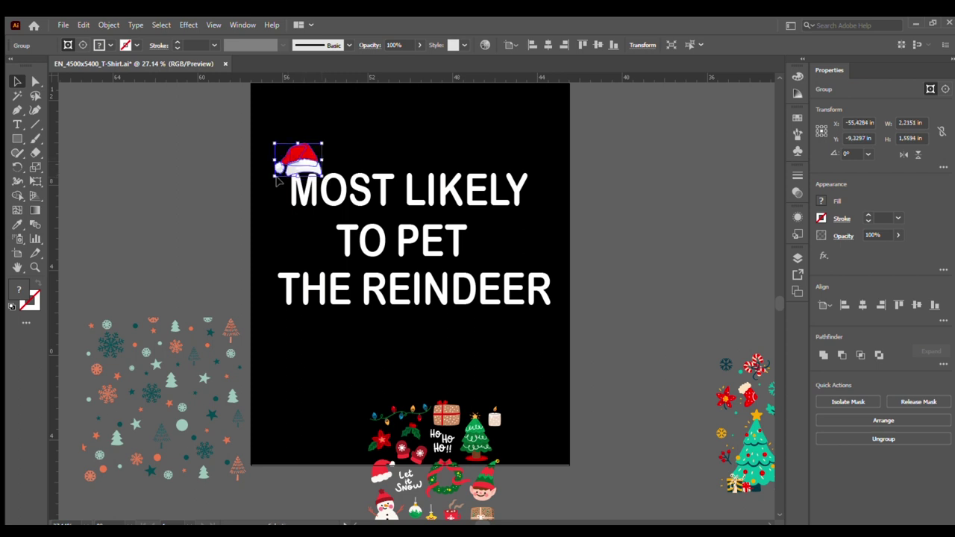
{"action": "left_click", "coordinate": [209, 182]}
Move the top confetti rows from the pasteboard above MOST and onto the artboard
{"action": "left_click_drag", "start_coordinate": [176, 347], "coordinate": [404, 159]}
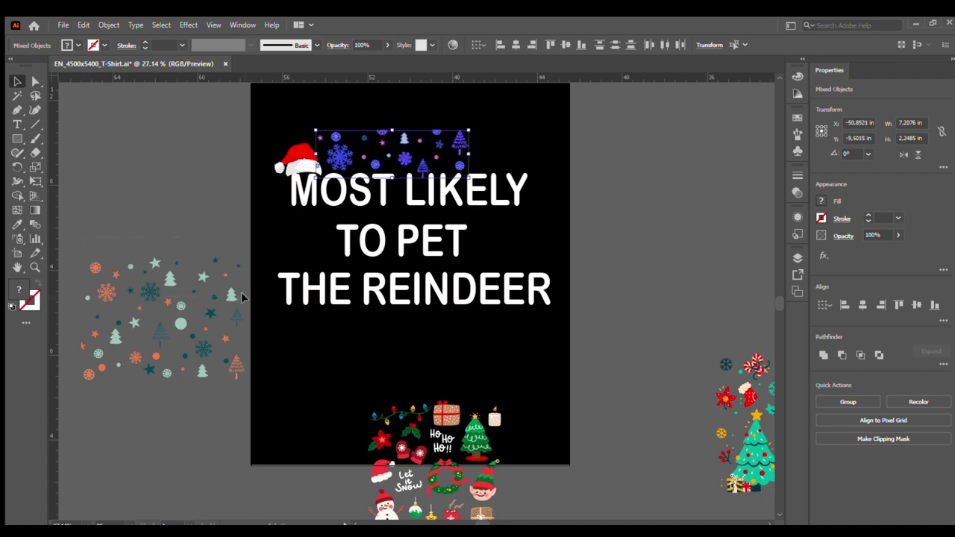
{"action": "left_click_drag", "start_coordinate": [240, 296], "coordinate": [423, 340]}
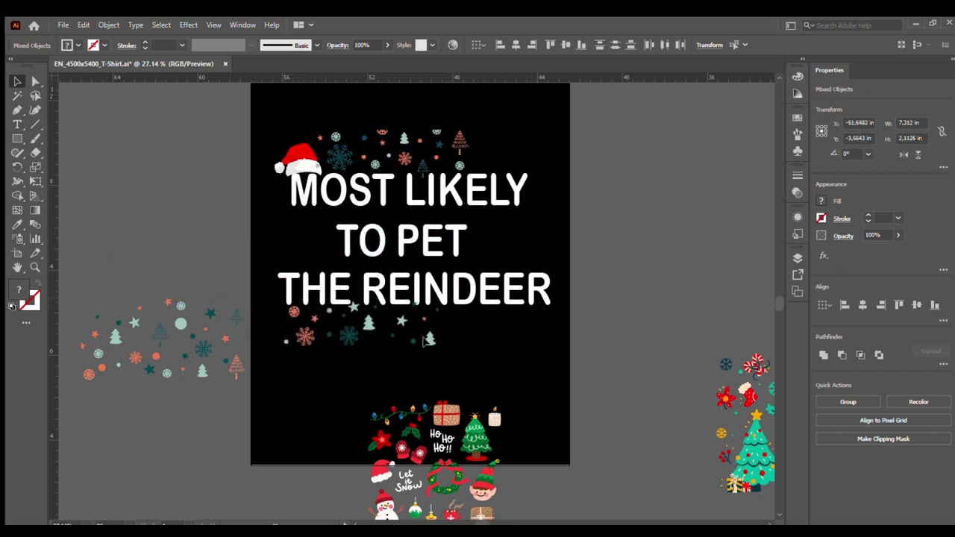
{"action": "left_click_drag", "start_coordinate": [423, 339], "coordinate": [426, 348]}
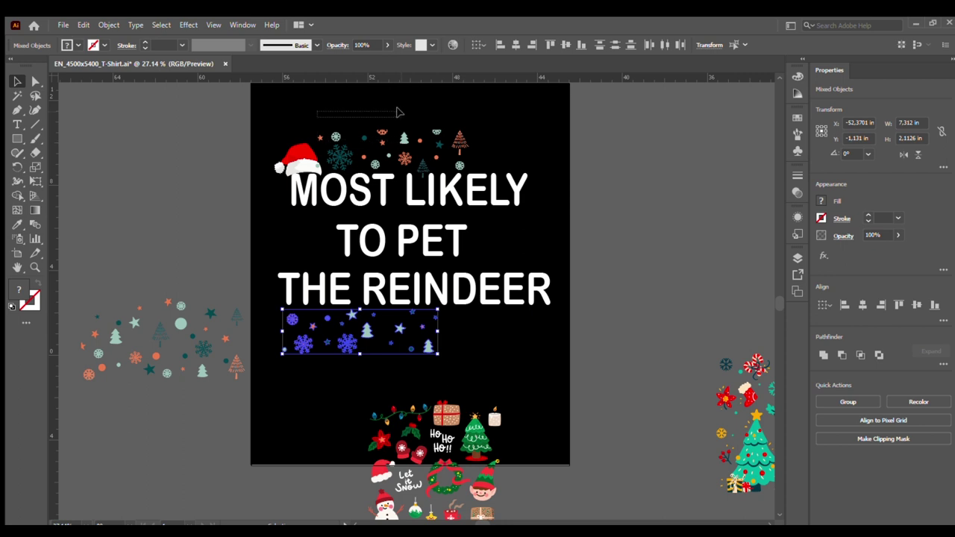
Alt-drag a duplicate of the top snowflake cluster further right
{"action": "left_click", "coordinate": [327, 117]}
{"action": "left_click_drag", "start_coordinate": [327, 117], "coordinate": [402, 166]}
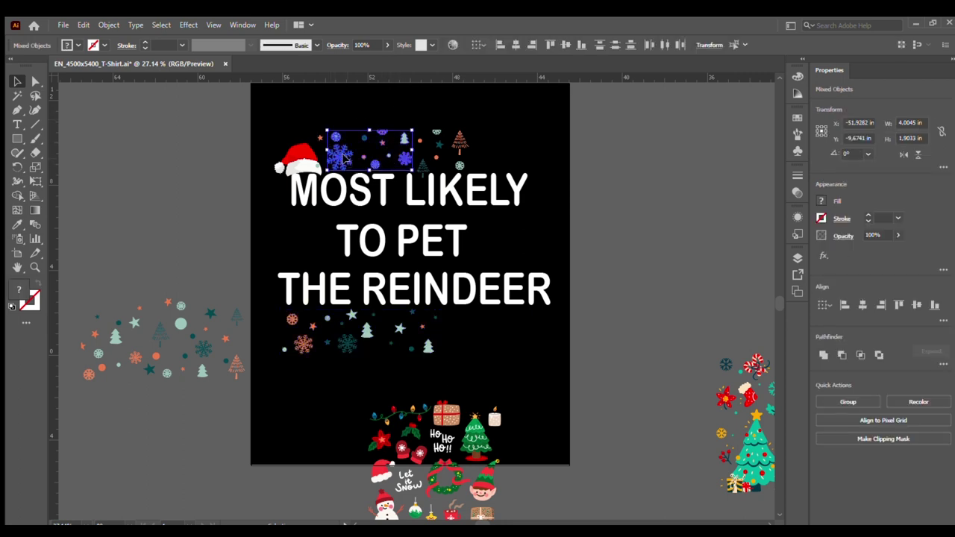
{"action": "left_click_drag", "start_coordinate": [343, 157], "coordinate": [486, 156]}
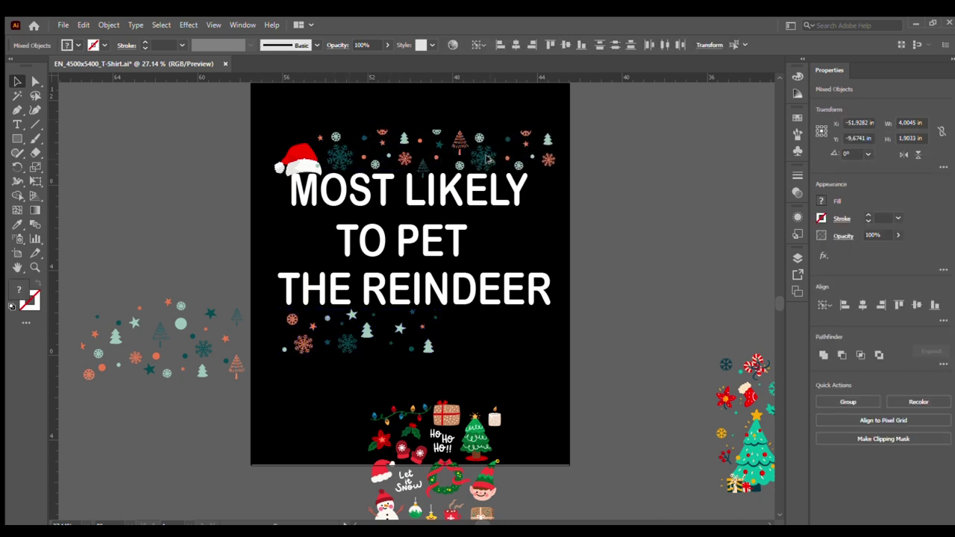
{"action": "left_click", "coordinate": [561, 136]}
{"action": "left_click", "coordinate": [550, 181]}
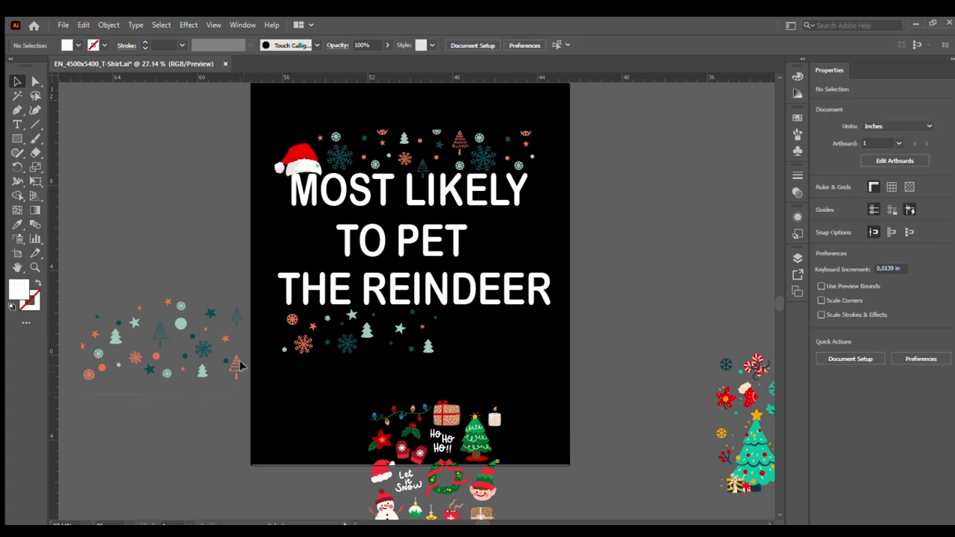
Place the lower confetti row under MOST LIKELY and more confetti around TO PET
{"action": "left_click_drag", "start_coordinate": [239, 364], "coordinate": [448, 214]}
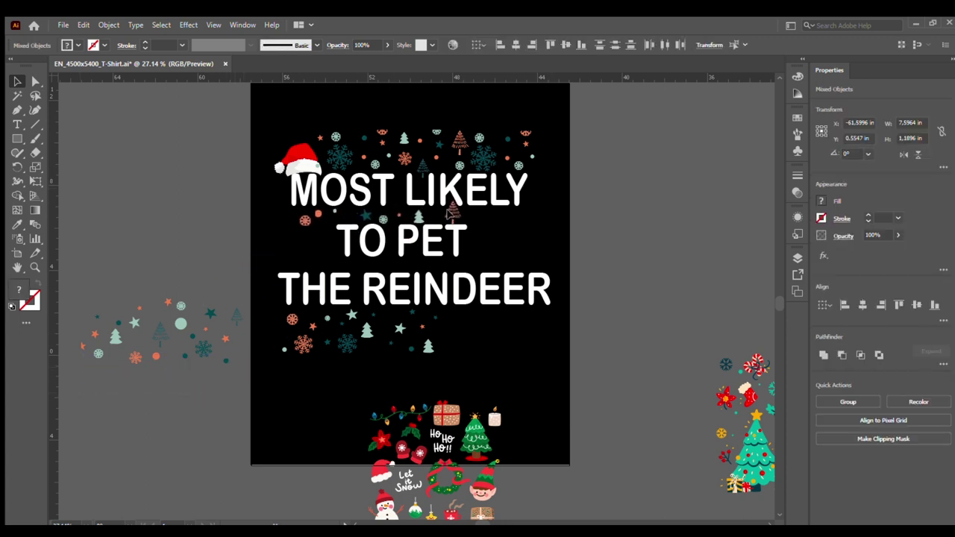
{"action": "left_click_drag", "start_coordinate": [449, 213], "coordinate": [445, 213]}
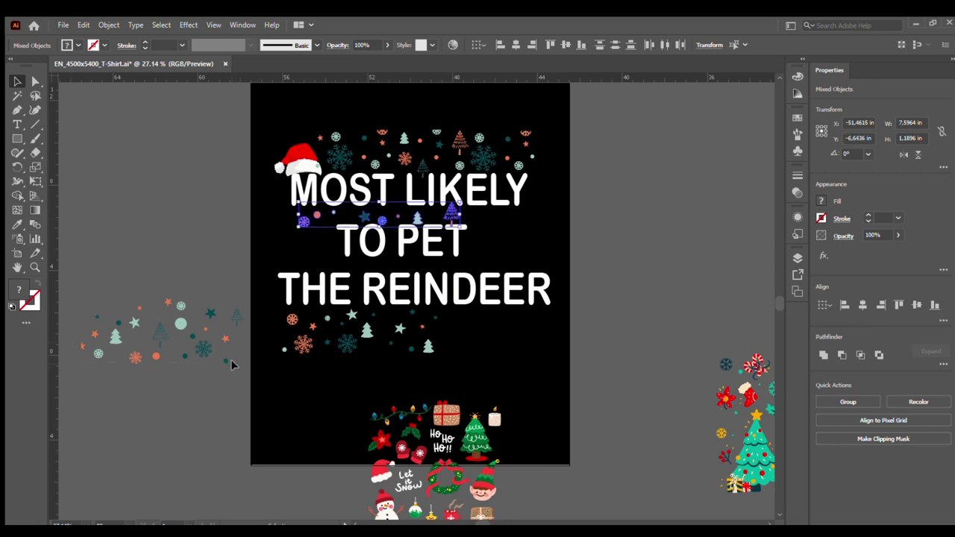
{"action": "mouse_move", "coordinate": [186, 356]}
{"action": "left_mouse_down"}
{"action": "mouse_move", "coordinate": [473, 264]}
{"action": "mouse_move", "coordinate": [171, 399]}
{"action": "left_mouse_up"}
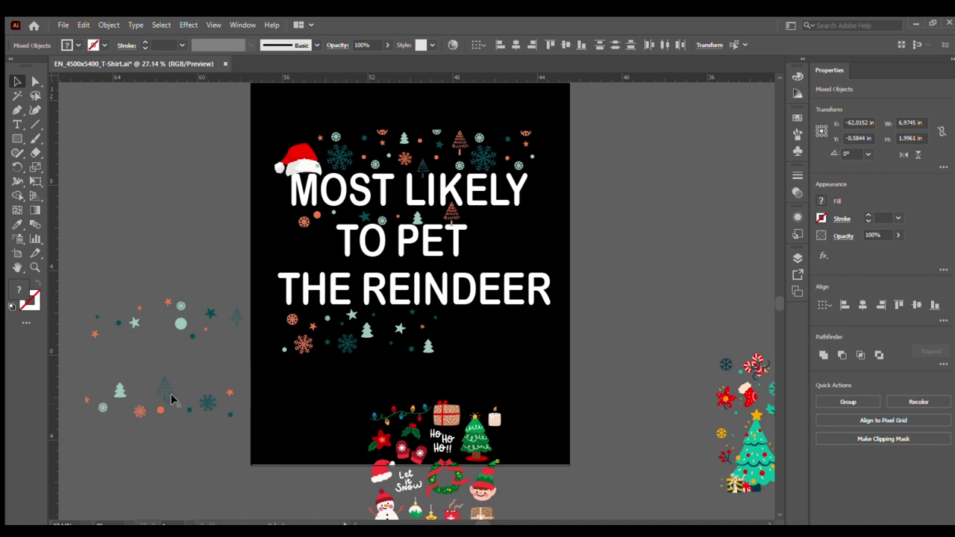
{"action": "left_click", "coordinate": [158, 353]}
{"action": "left_click", "coordinate": [160, 386]}
Delete the two unwanted small trees from the pasteboard
{"action": "key", "text": "Delete"}
{"action": "left_click", "coordinate": [119, 389]}
{"action": "key", "text": "Delete"}
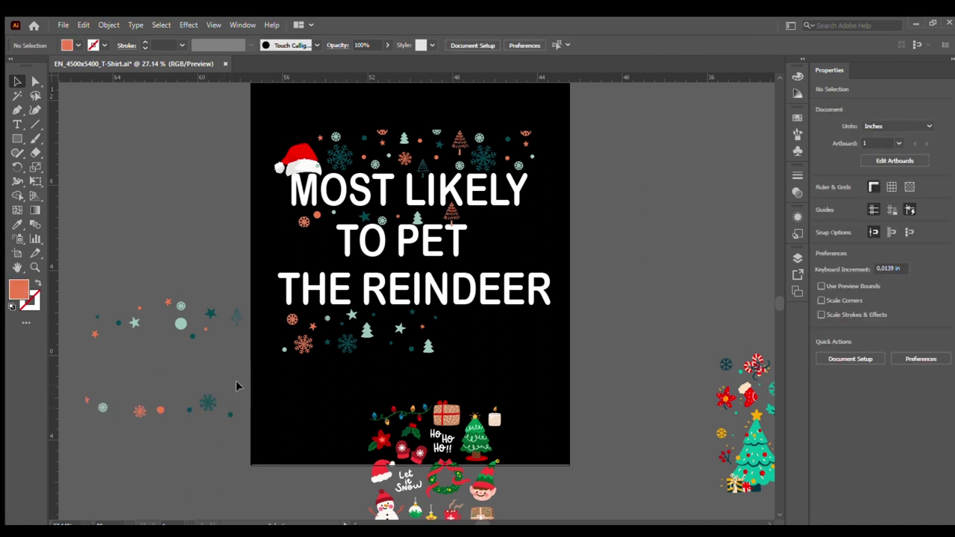
Move the remaining confetti row and a snowflake up beside TO PET
{"action": "mouse_move", "coordinate": [79, 431]}
{"action": "left_mouse_down"}
{"action": "mouse_move", "coordinate": [247, 389]}
{"action": "mouse_move", "coordinate": [416, 259]}
{"action": "mouse_move", "coordinate": [494, 256]}
{"action": "left_mouse_up"}
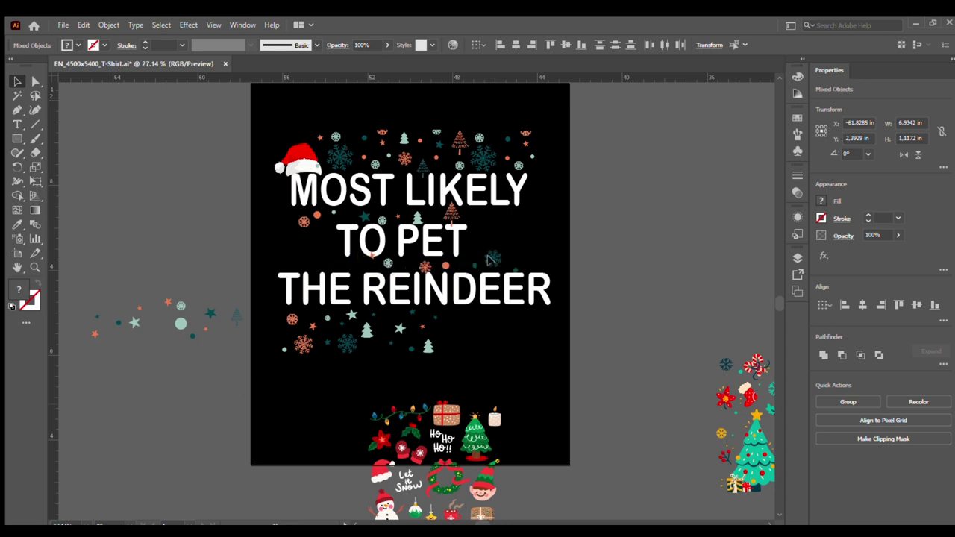
{"action": "left_click_drag", "start_coordinate": [494, 256], "coordinate": [511, 256]}
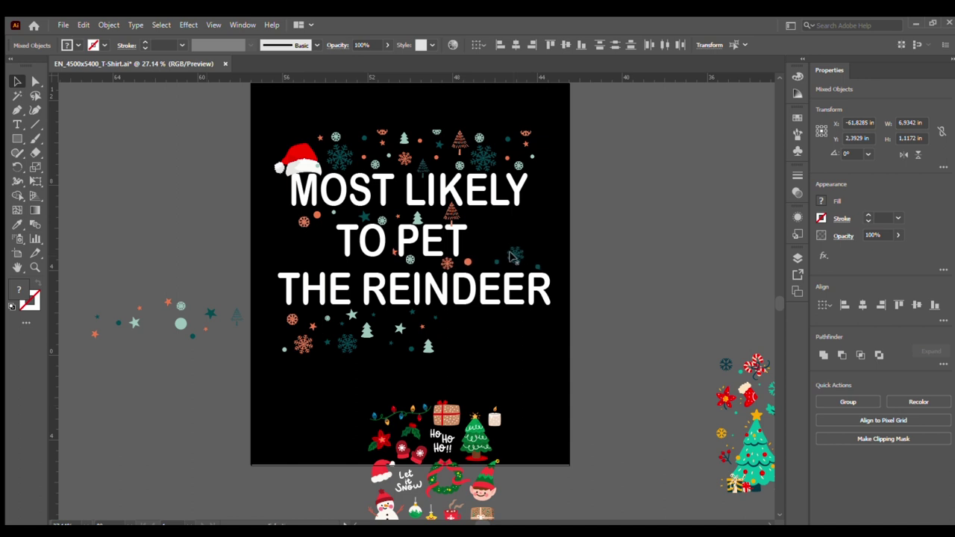
{"action": "left_click", "coordinate": [212, 377]}
{"action": "left_click", "coordinate": [420, 341]}
{"action": "mouse_move", "coordinate": [438, 363]}
{"action": "left_mouse_down"}
{"action": "mouse_move", "coordinate": [393, 326]}
{"action": "mouse_move", "coordinate": [501, 235]}
{"action": "left_mouse_up"}
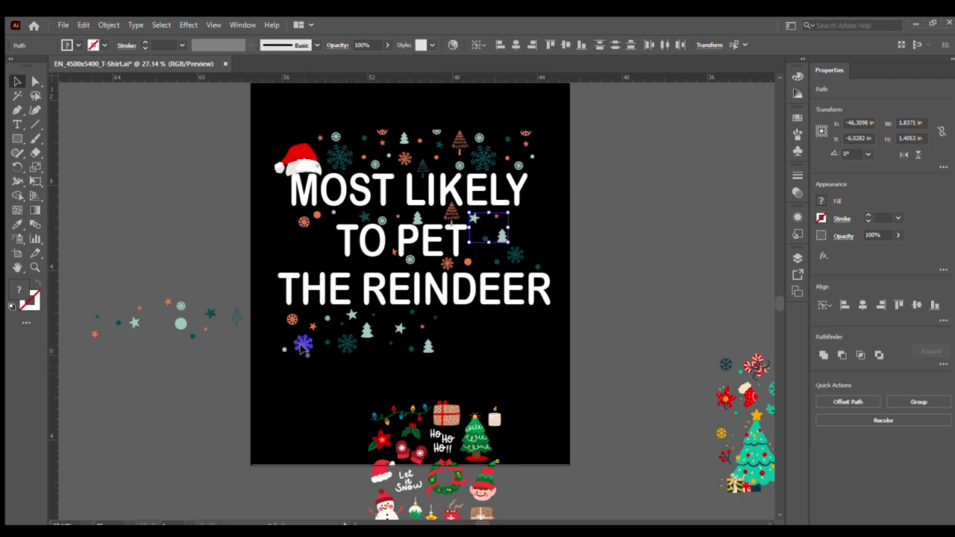
{"action": "left_click_drag", "start_coordinate": [303, 344], "coordinate": [322, 237]}
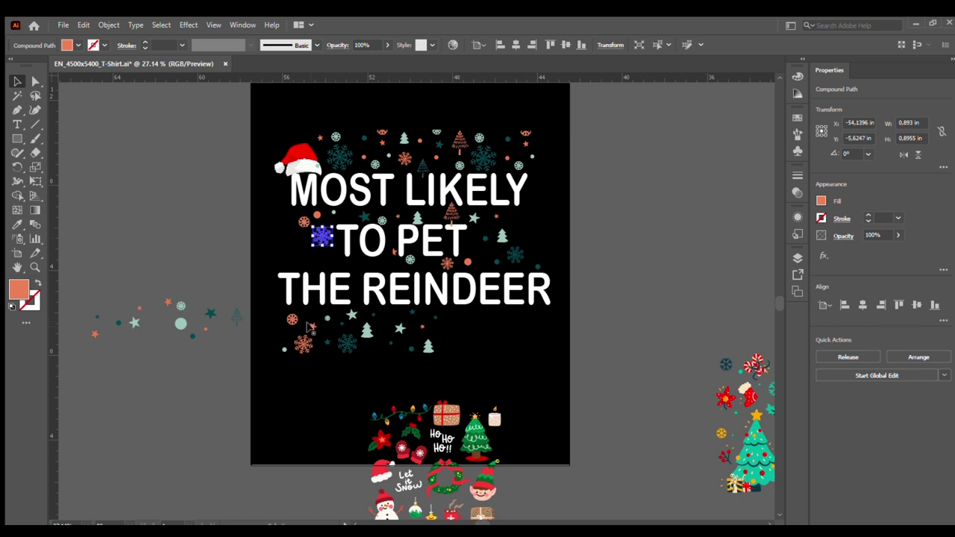
Bring the small and mint stars beside TO PET, plus copies of a tree, circle, star and dot
{"action": "left_click", "coordinate": [312, 326]}
{"action": "left_click_drag", "start_coordinate": [313, 326], "coordinate": [335, 254]}
{"action": "left_click_drag", "start_coordinate": [351, 315], "coordinate": [304, 249]}
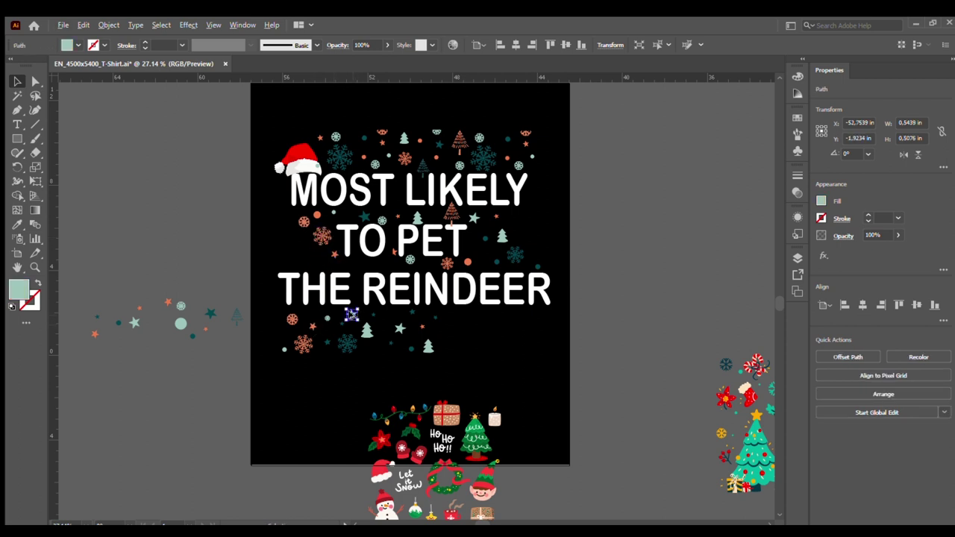
{"action": "mouse_move", "coordinate": [429, 347]}
{"action": "left_mouse_down"}
{"action": "mouse_move", "coordinate": [523, 226]}
{"action": "mouse_move", "coordinate": [446, 337]}
{"action": "left_mouse_up"}
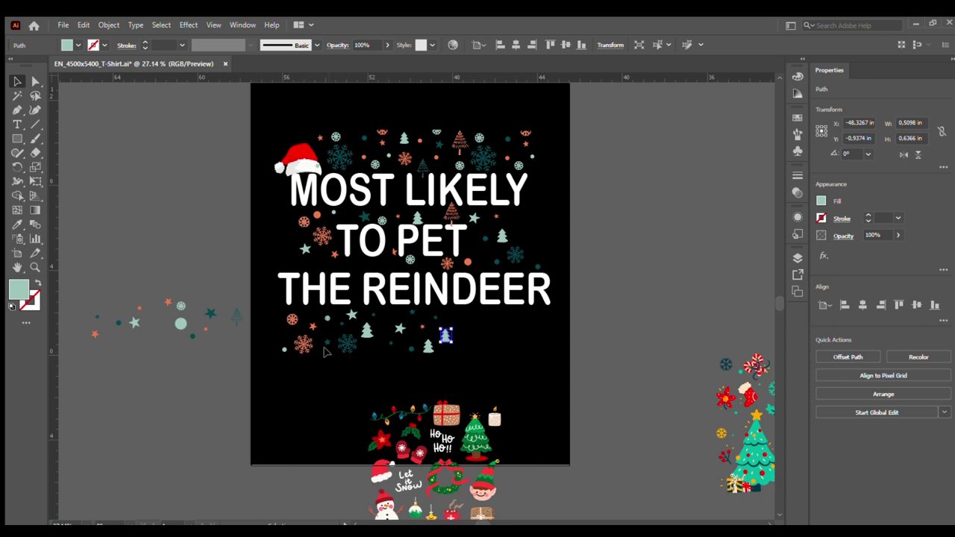
{"action": "mouse_move", "coordinate": [188, 348]}
{"action": "left_mouse_down"}
{"action": "mouse_move", "coordinate": [224, 302]}
{"action": "mouse_move", "coordinate": [519, 232]}
{"action": "left_mouse_up"}
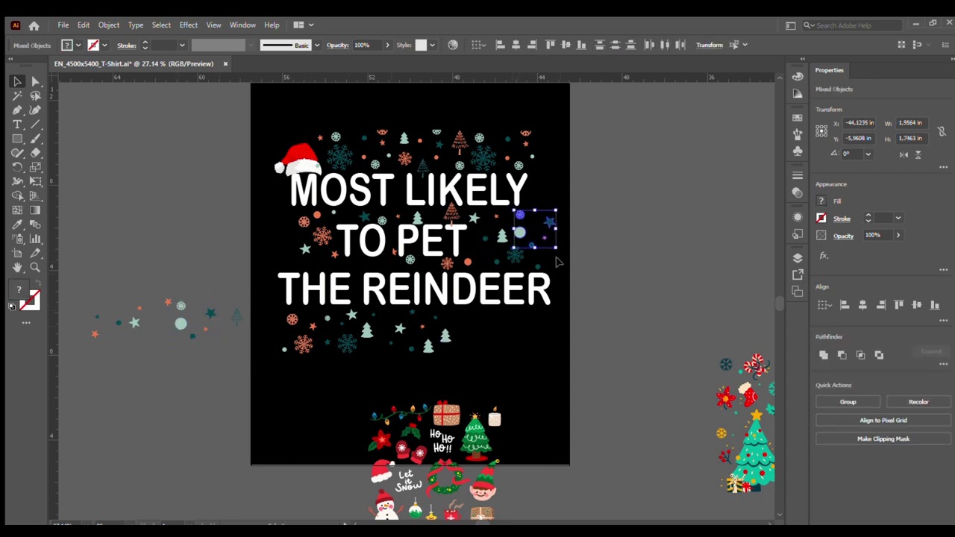
{"action": "left_click", "coordinate": [558, 259]}
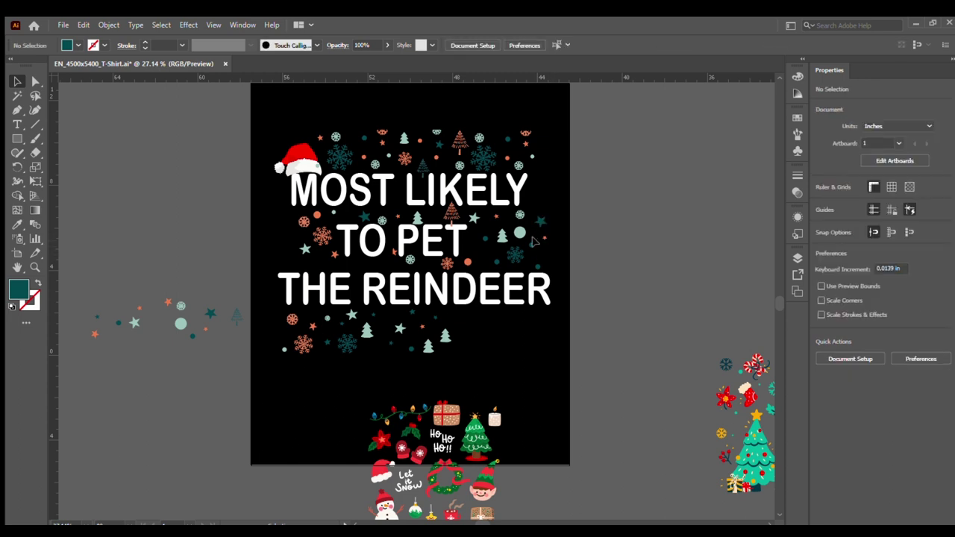
Copy a dot, a star and a confetti cluster to below THE REINDEER
{"action": "mouse_move", "coordinate": [83, 299]}
{"action": "left_mouse_down"}
{"action": "mouse_move", "coordinate": [96, 337]}
{"action": "mouse_move", "coordinate": [532, 193]}
{"action": "left_mouse_up"}
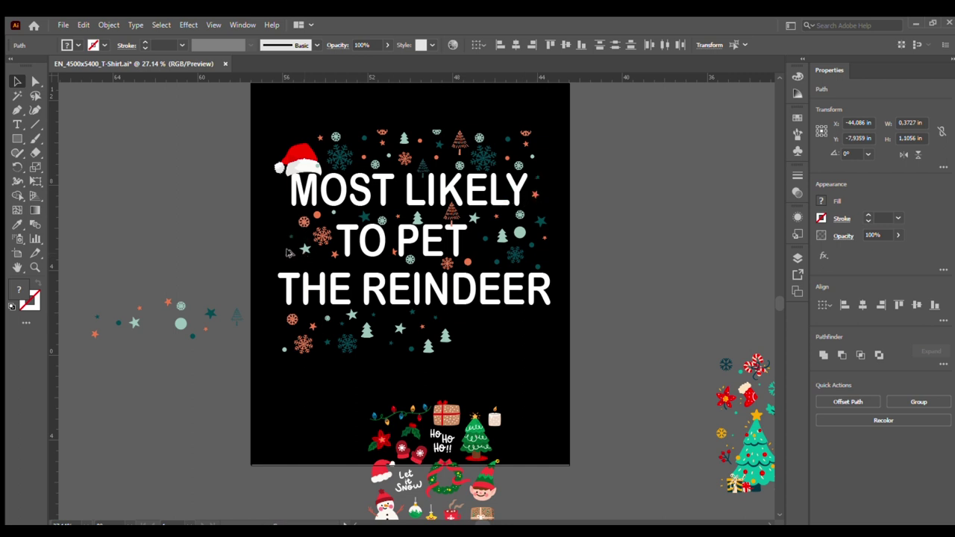
{"action": "left_click", "coordinate": [321, 356]}
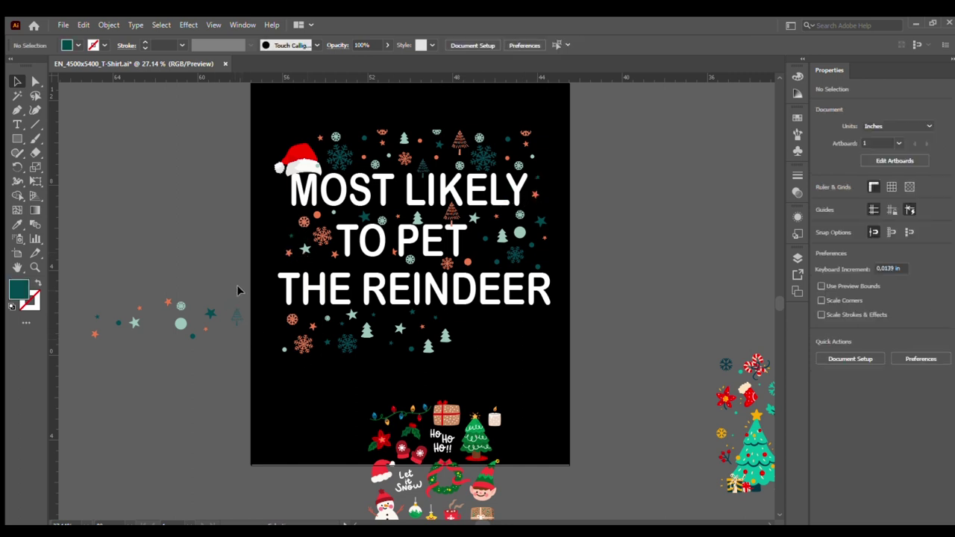
{"action": "mouse_move", "coordinate": [171, 350]}
{"action": "left_mouse_down"}
{"action": "mouse_move", "coordinate": [247, 297]}
{"action": "mouse_move", "coordinate": [470, 341]}
{"action": "left_mouse_up"}
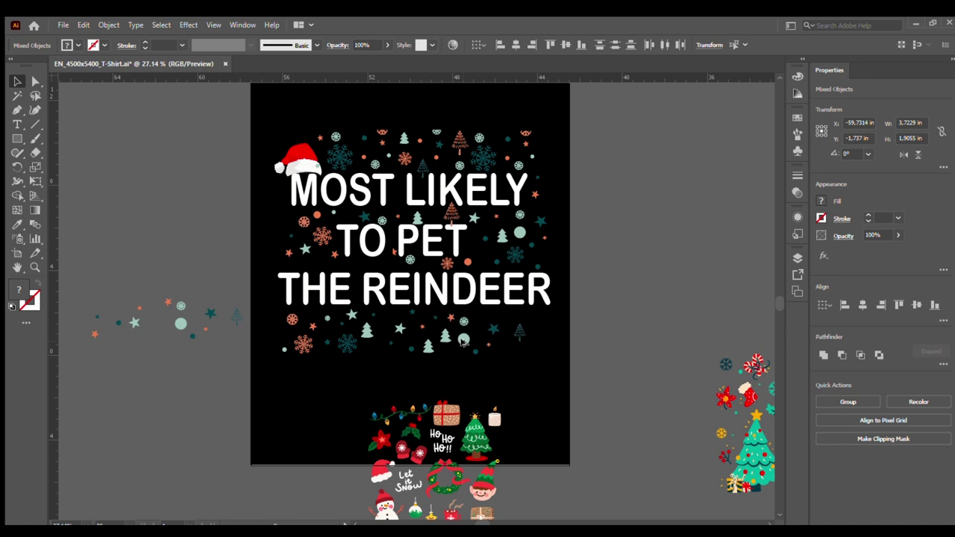
{"action": "left_click", "coordinate": [212, 326]}
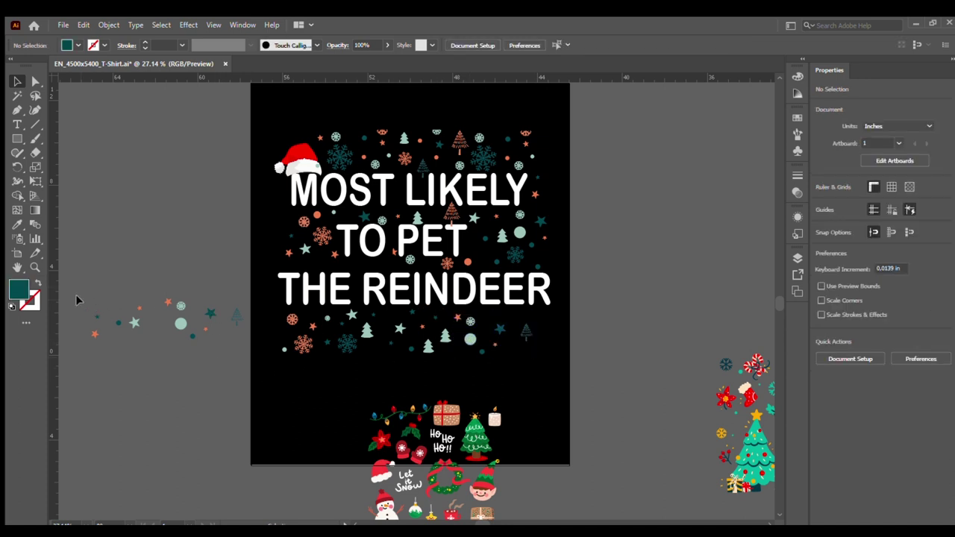
{"action": "left_click", "coordinate": [95, 328]}
{"action": "key", "text": "ctrl+z"}
{"action": "key", "text": "ctrl+z"}
{"action": "key", "text": "ctrl+z"}
{"action": "key", "text": "ctrl+z"}
{"action": "left_click", "coordinate": [74, 315]}
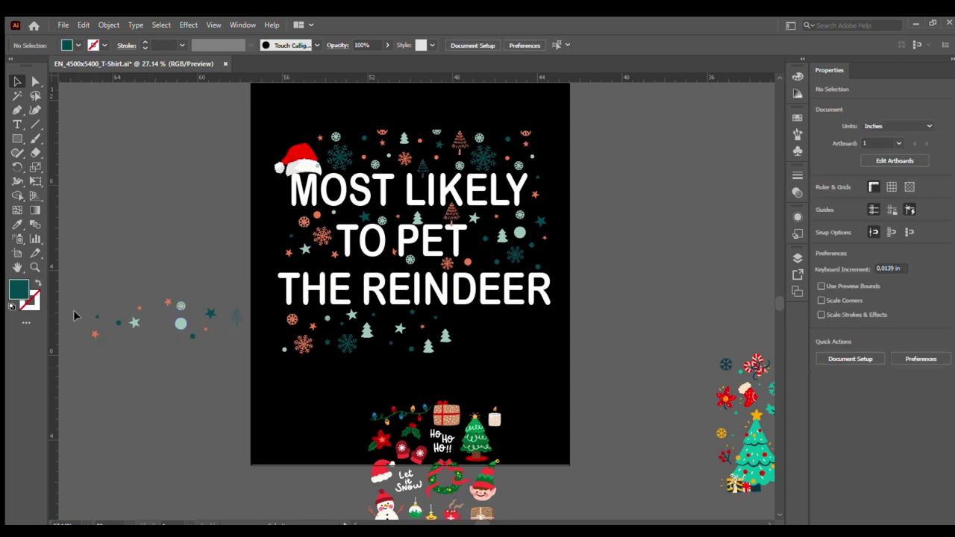
Copy the star cluster and reddish star to the lower right, and a small star below the title
{"action": "mouse_move", "coordinate": [250, 347]}
{"action": "left_mouse_down"}
{"action": "mouse_move", "coordinate": [167, 297]}
{"action": "mouse_move", "coordinate": [477, 343]}
{"action": "left_mouse_up"}
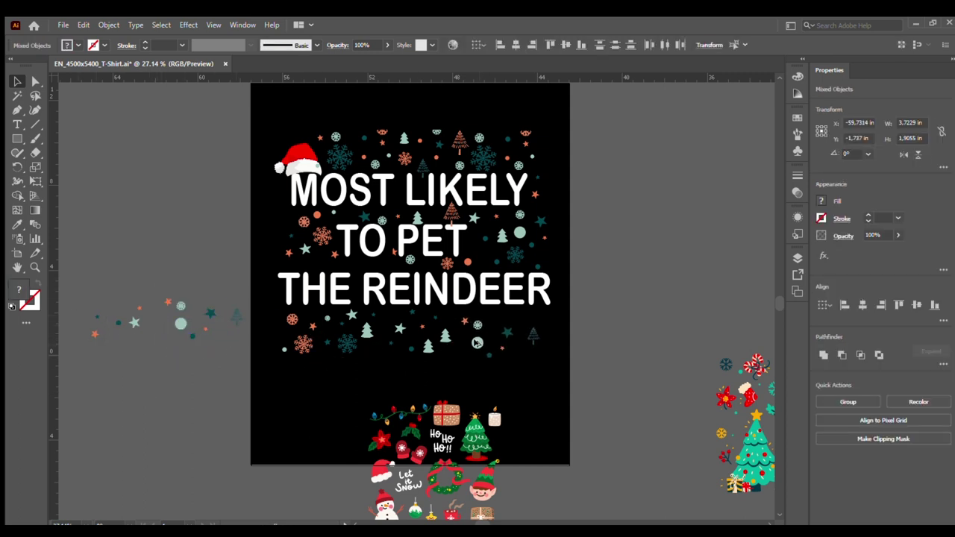
{"action": "left_click", "coordinate": [178, 364]}
{"action": "left_click", "coordinate": [94, 331]}
{"action": "mouse_move", "coordinate": [472, 332]}
{"action": "left_mouse_down"}
{"action": "mouse_move", "coordinate": [538, 342]}
{"action": "mouse_move", "coordinate": [507, 329]}
{"action": "left_mouse_up"}
{"action": "left_click", "coordinate": [522, 378]}
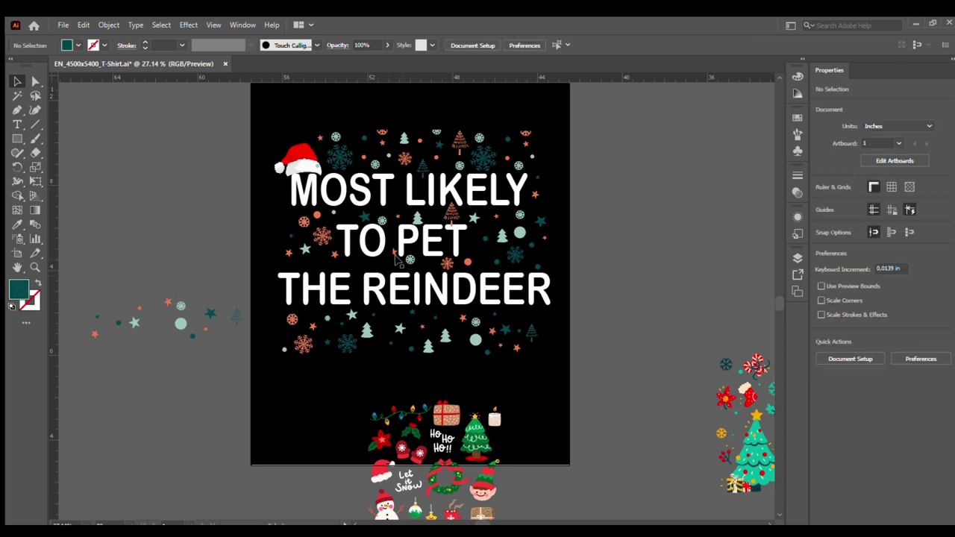
{"action": "left_click_drag", "start_coordinate": [133, 323], "coordinate": [358, 263]}
Move another star from the pasteboard onto the artboard, undoing an accidental snowflake stretch
{"action": "left_click", "coordinate": [180, 306]}
{"action": "left_click_drag", "start_coordinate": [186, 306], "coordinate": [190, 308]}
{"action": "key", "text": "ctrl+z"}
{"action": "left_click", "coordinate": [186, 261]}
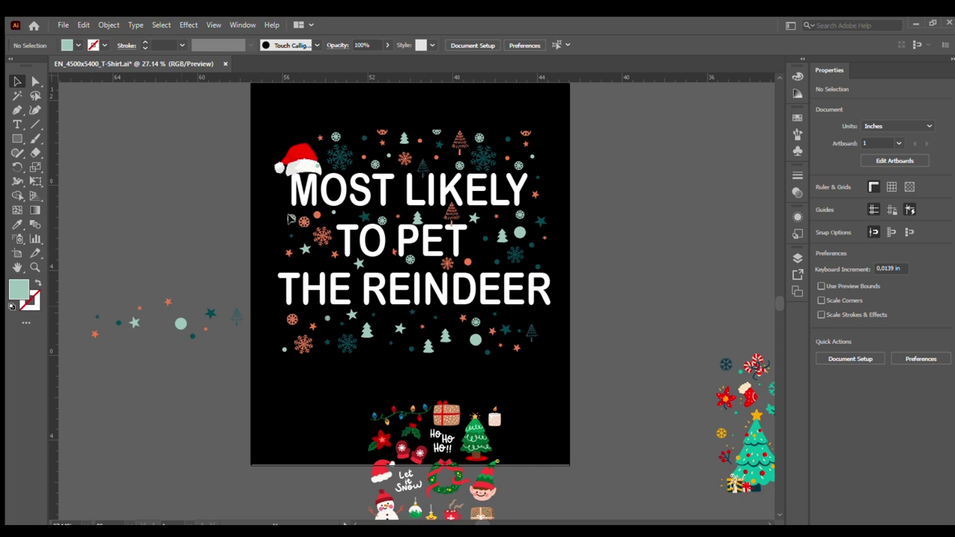
{"action": "left_click", "coordinate": [521, 315]}
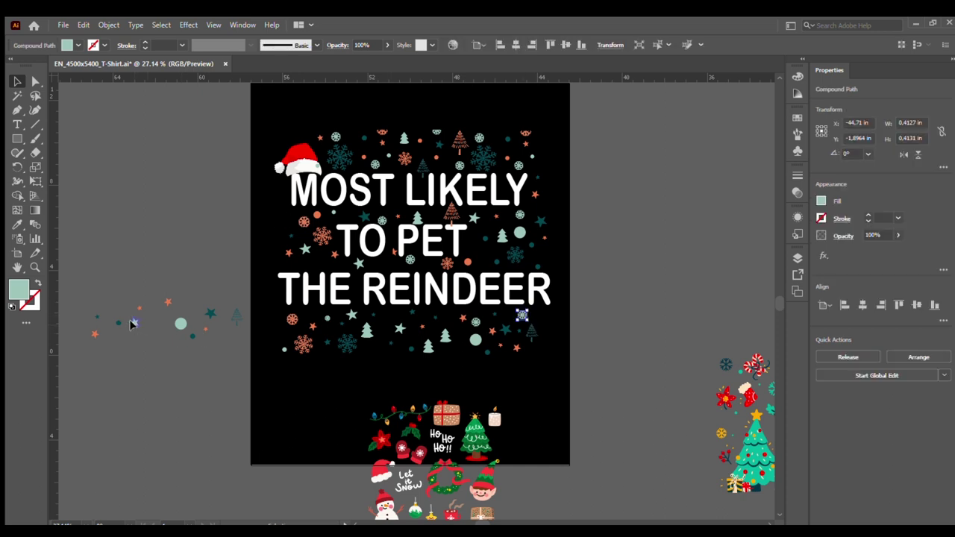
{"action": "left_click_drag", "start_coordinate": [165, 303], "coordinate": [373, 349]}
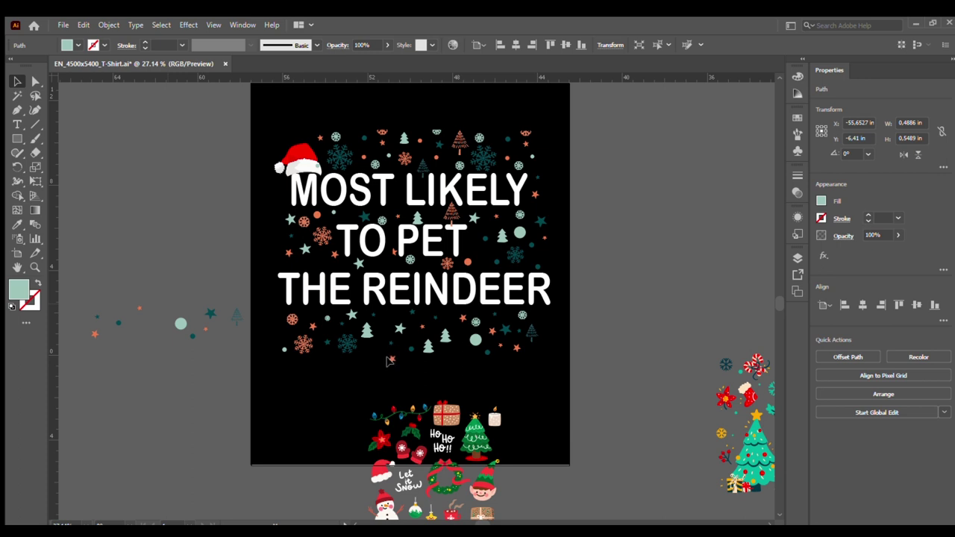
{"action": "left_click", "coordinate": [586, 388]}
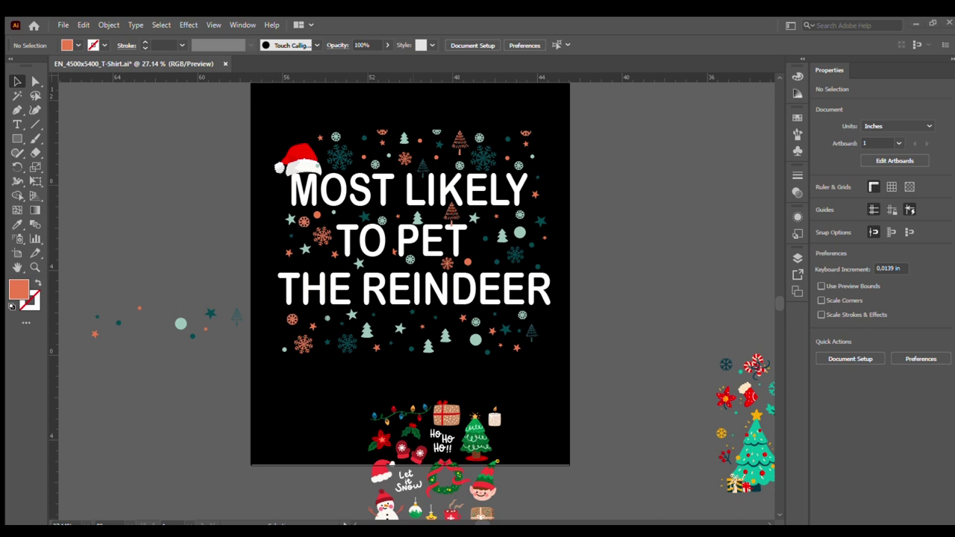
Drop the orange star below the title and move the Christmas tree group beside TO PET
{"action": "left_click_drag", "start_coordinate": [325, 229], "coordinate": [328, 258]}
{"action": "left_click", "coordinate": [327, 258]}
{"action": "mouse_move", "coordinate": [752, 443]}
{"action": "left_mouse_down"}
{"action": "mouse_move", "coordinate": [314, 257]}
{"action": "mouse_move", "coordinate": [291, 216]}
{"action": "left_mouse_up"}
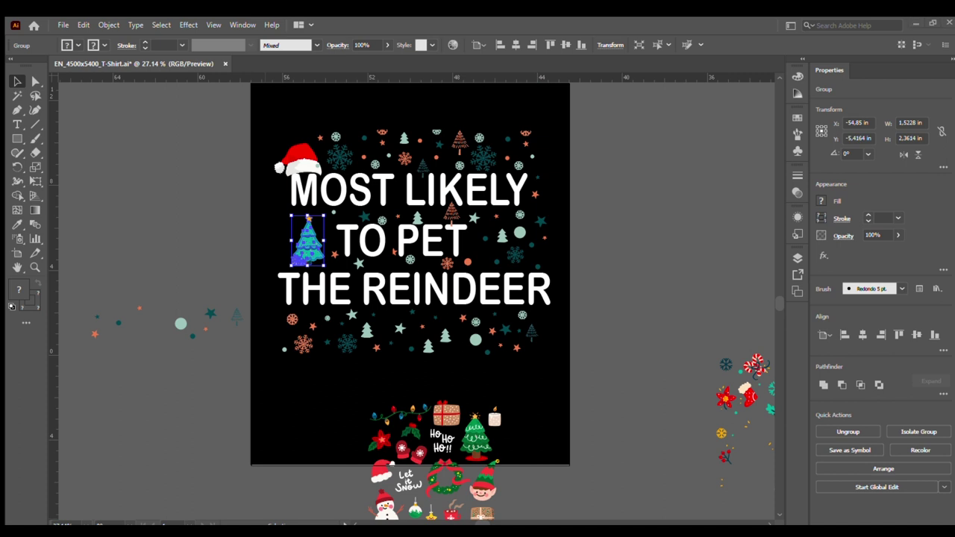
Drag the leaping reindeer from the sticker cluster to just right of TO PET, then select the bottom sticker pile
{"action": "scroll", "coordinate": [541, 388], "scroll_direction": "down", "scroll_amount": 3}
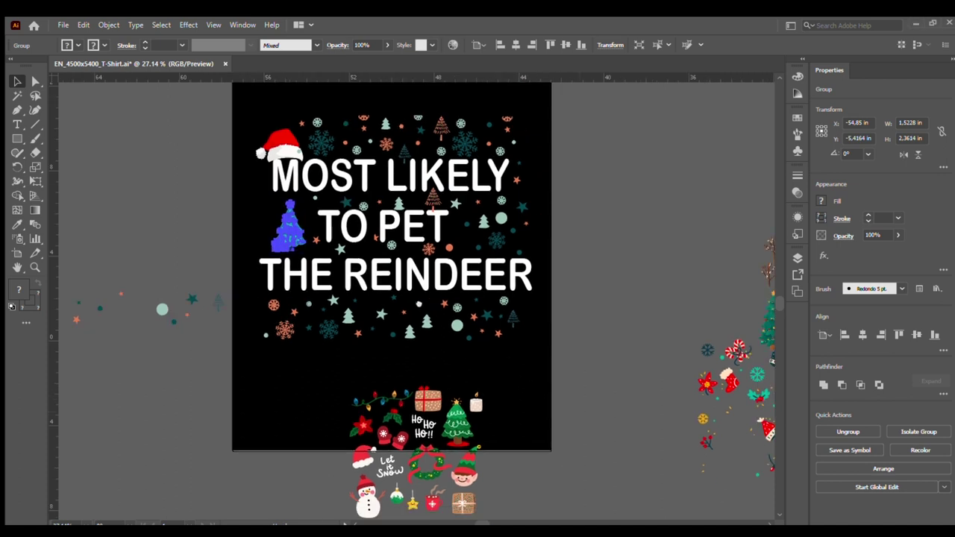
{"action": "scroll", "coordinate": [418, 302], "scroll_direction": "right", "scroll_amount": 3}
{"action": "scroll", "coordinate": [355, 284], "scroll_direction": "down", "scroll_amount": 3}
{"action": "scroll", "coordinate": [355, 283], "scroll_direction": "right", "scroll_amount": 3}
{"action": "scroll", "coordinate": [373, 320], "scroll_direction": "up", "scroll_amount": 1}
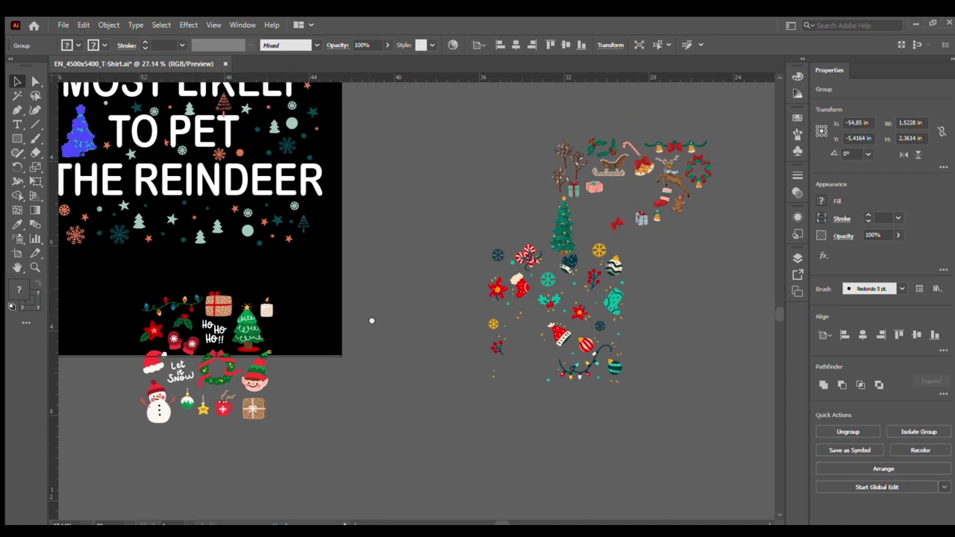
{"action": "scroll", "coordinate": [404, 334], "scroll_direction": "up", "scroll_amount": 1}
{"action": "left_click_drag", "start_coordinate": [685, 198], "coordinate": [463, 176]}
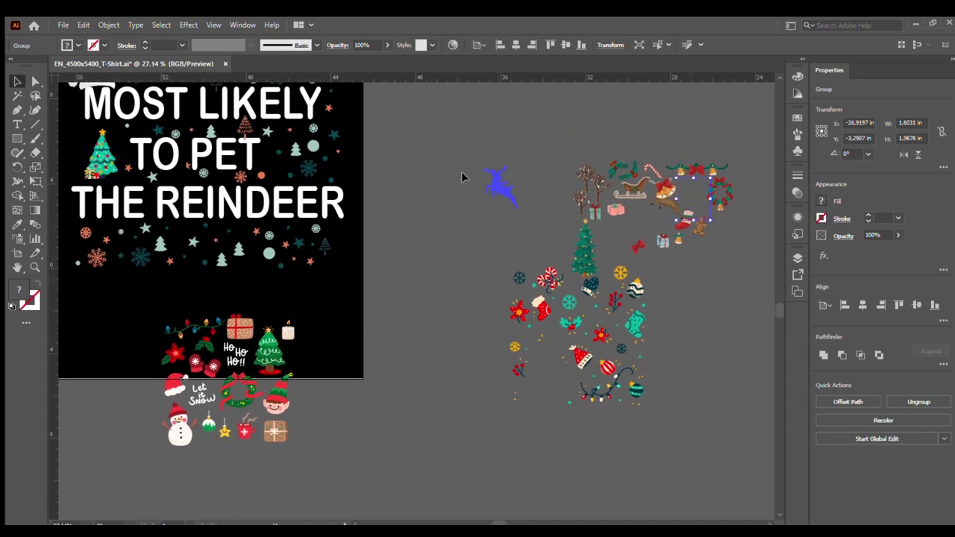
{"action": "left_click_drag", "start_coordinate": [293, 147], "coordinate": [298, 149]}
{"action": "left_click", "coordinate": [306, 160]}
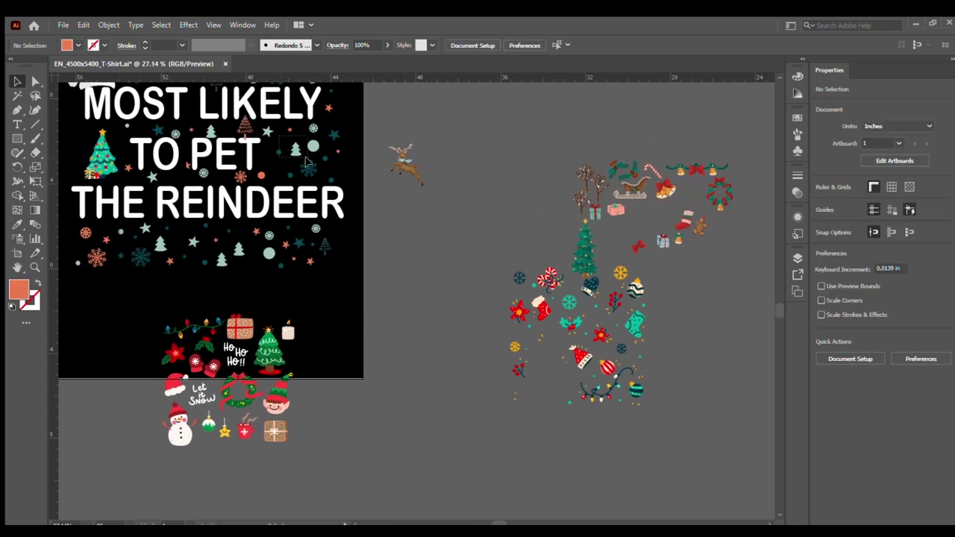
{"action": "left_click_drag", "start_coordinate": [409, 179], "coordinate": [305, 166]}
{"action": "left_click", "coordinate": [301, 170]}
{"action": "left_click", "coordinate": [405, 146]}
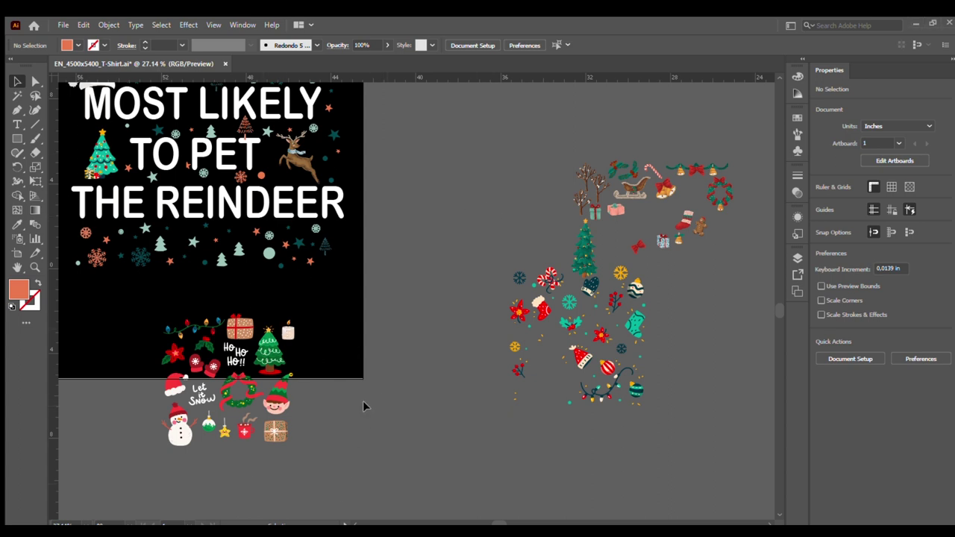
{"action": "mouse_move", "coordinate": [317, 307]}
{"action": "left_mouse_down"}
{"action": "mouse_move", "coordinate": [159, 463]}
{"action": "mouse_move", "coordinate": [169, 461]}
{"action": "left_mouse_up"}
Delete the bottom sticker pile and place the bow garland plus a copy to its right
{"action": "key", "text": "Delete"}
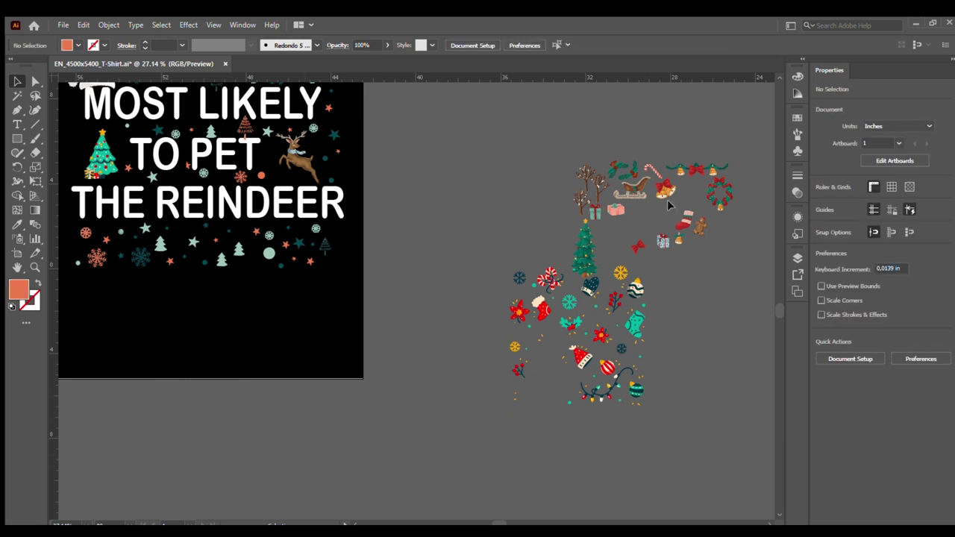
{"action": "left_click_drag", "start_coordinate": [691, 170], "coordinate": [246, 307]}
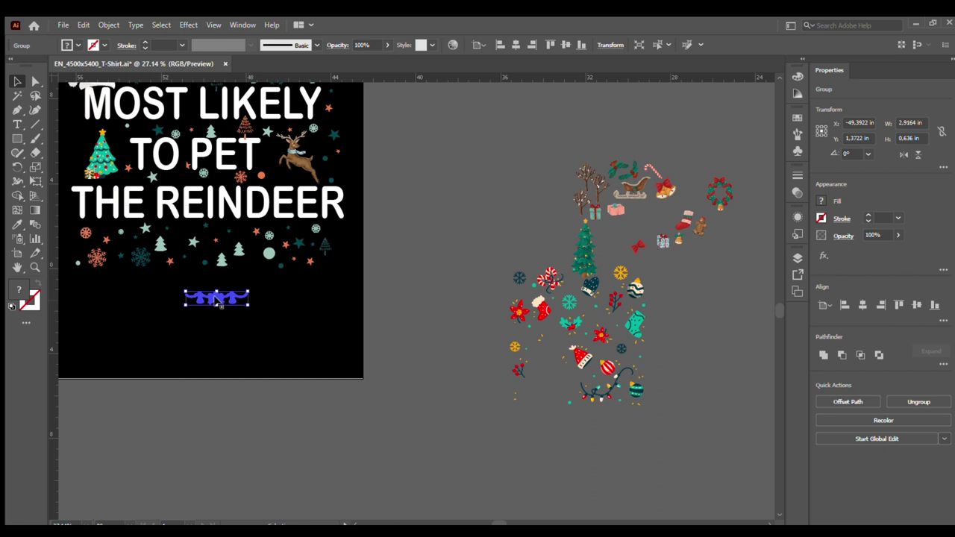
{"action": "left_click_drag", "start_coordinate": [217, 299], "coordinate": [279, 299]}
{"action": "left_click", "coordinate": [281, 326]}
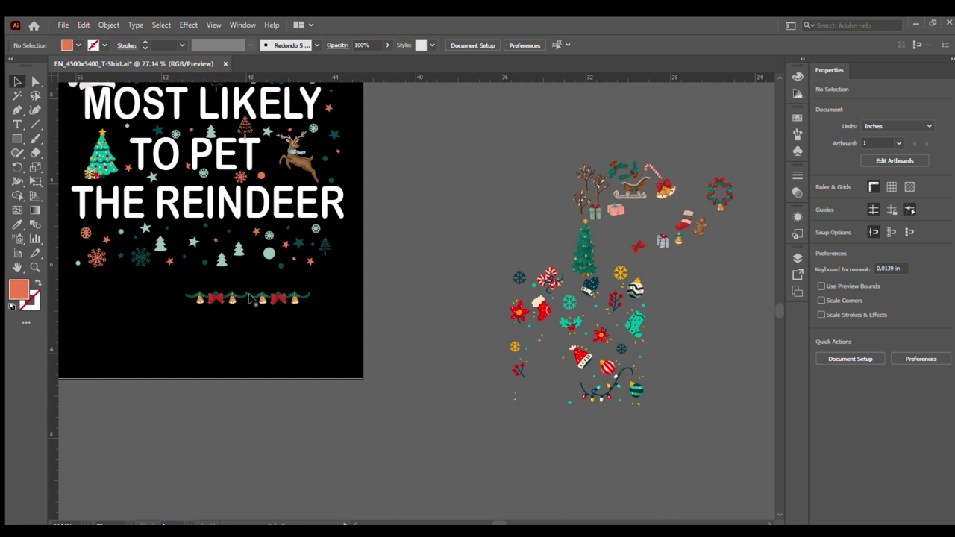
Trim the right garland copy in isolation mode, pulling its right part away
{"action": "double_click", "coordinate": [251, 298]}
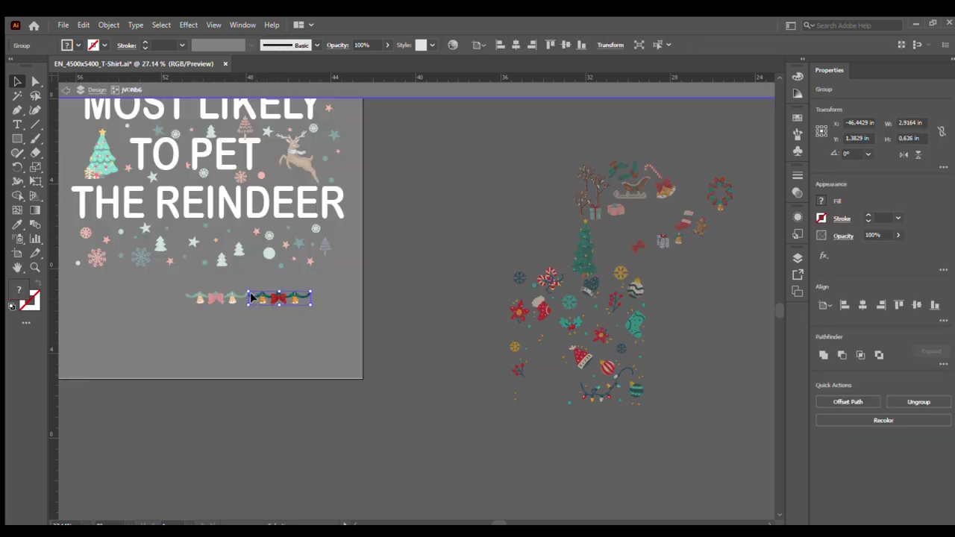
{"action": "double_click", "coordinate": [250, 298]}
{"action": "left_click", "coordinate": [251, 315]}
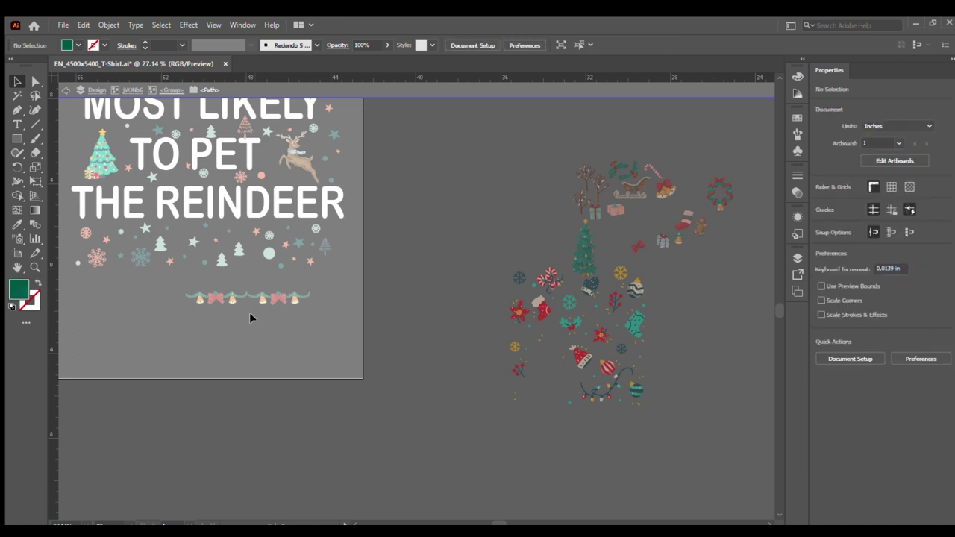
{"action": "double_click", "coordinate": [251, 315]}
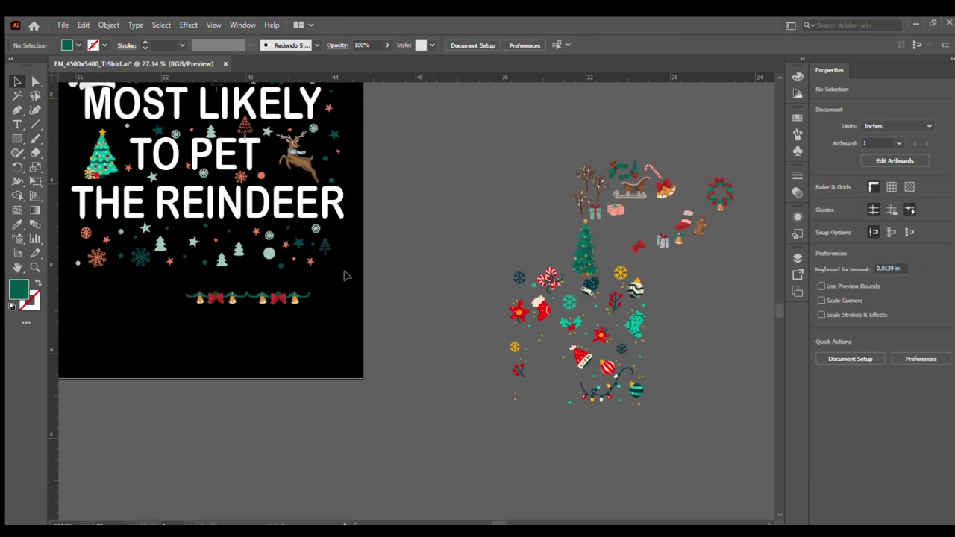
{"action": "left_click_drag", "start_coordinate": [306, 293], "coordinate": [414, 273]}
Delete the extra garland piece and move the ornament cluster down and left
{"action": "key", "text": "Delete"}
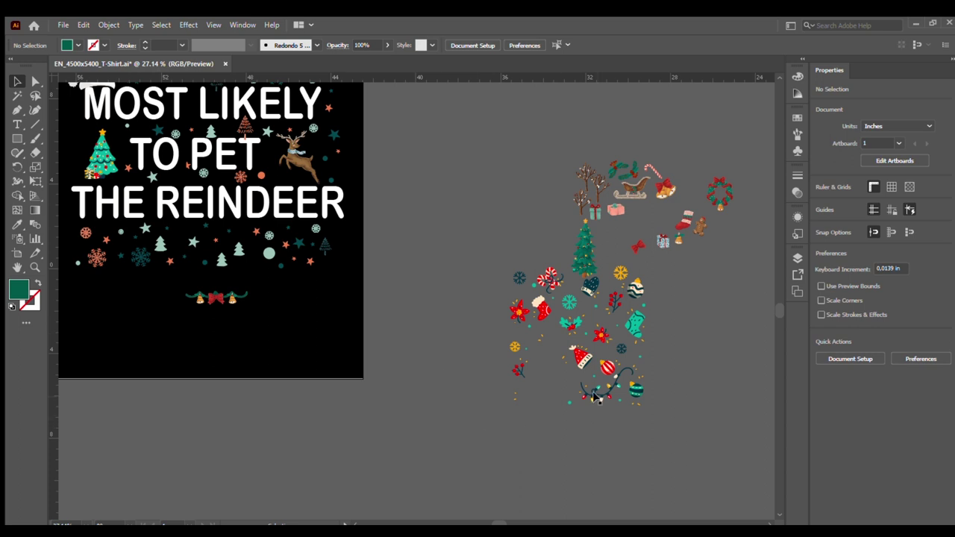
{"action": "left_click_drag", "start_coordinate": [598, 395], "coordinate": [521, 431]}
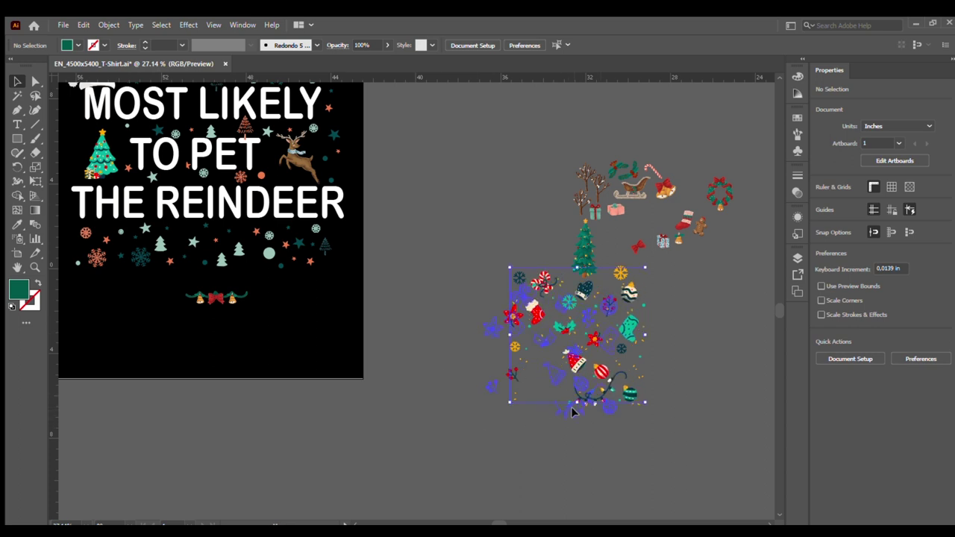
{"action": "double_click", "coordinate": [521, 431]}
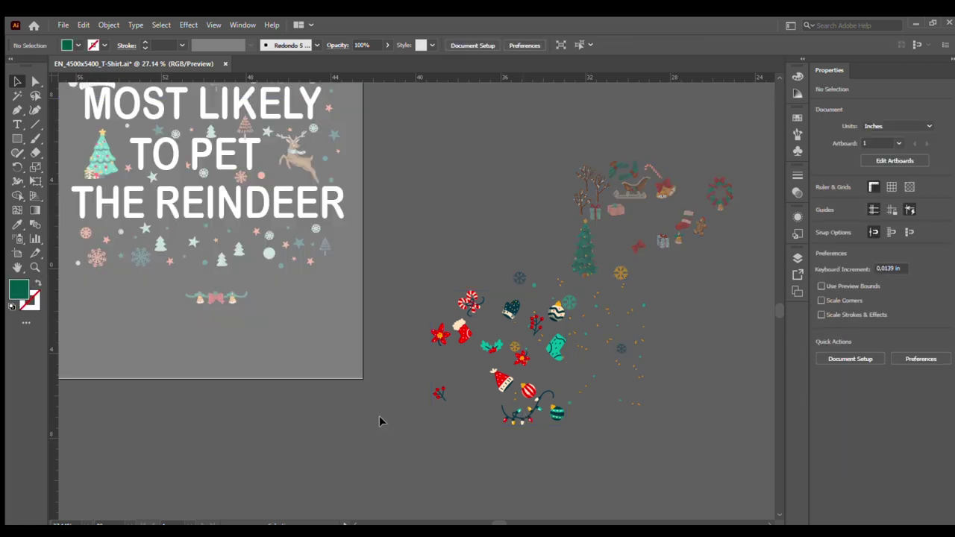
{"action": "double_click", "coordinate": [402, 220]}
{"action": "left_click", "coordinate": [519, 414]}
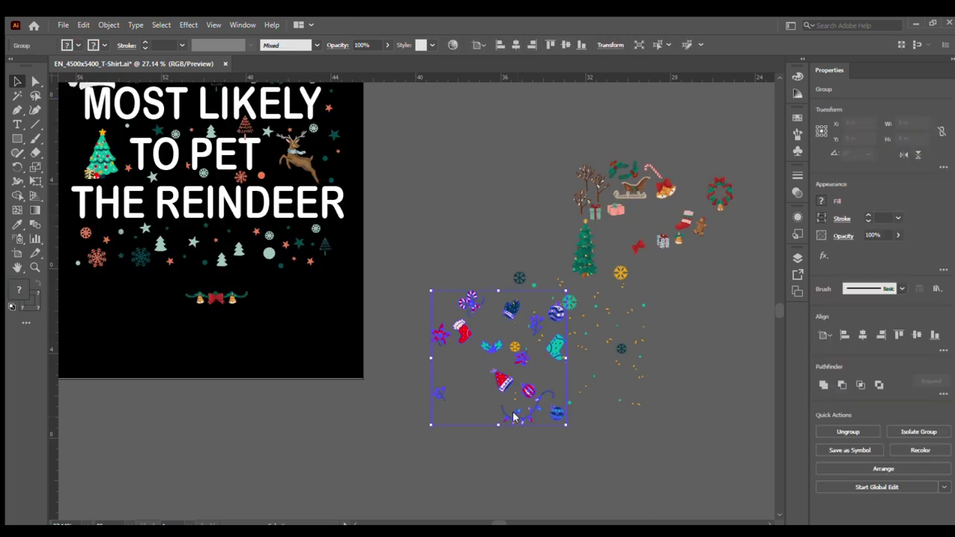
{"action": "left_click", "coordinate": [513, 421]}
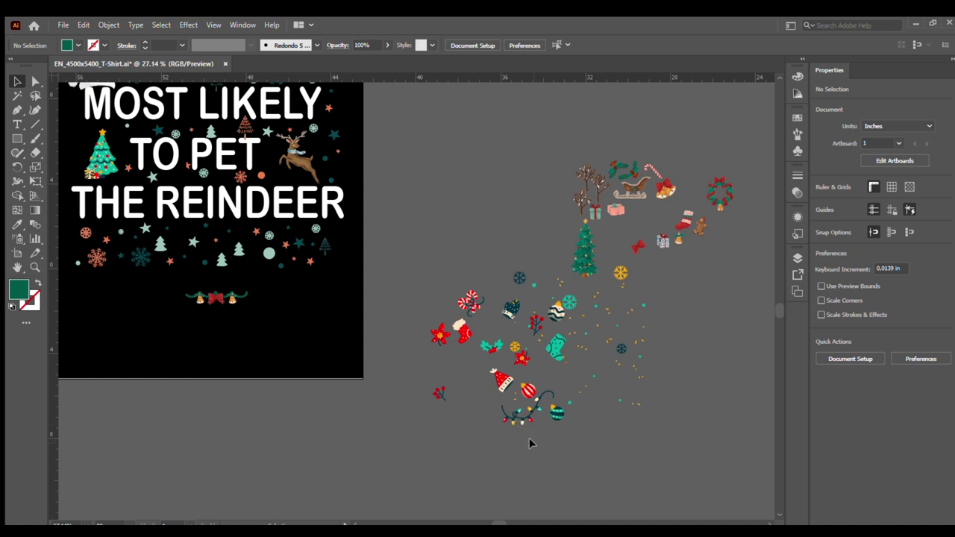
Attach the string of lights and a pasted copy to both garland ends, then lower the garland
{"action": "mouse_move", "coordinate": [528, 420]}
{"action": "left_mouse_down"}
{"action": "mouse_move", "coordinate": [158, 311]}
{"action": "mouse_move", "coordinate": [274, 302]}
{"action": "left_mouse_up"}
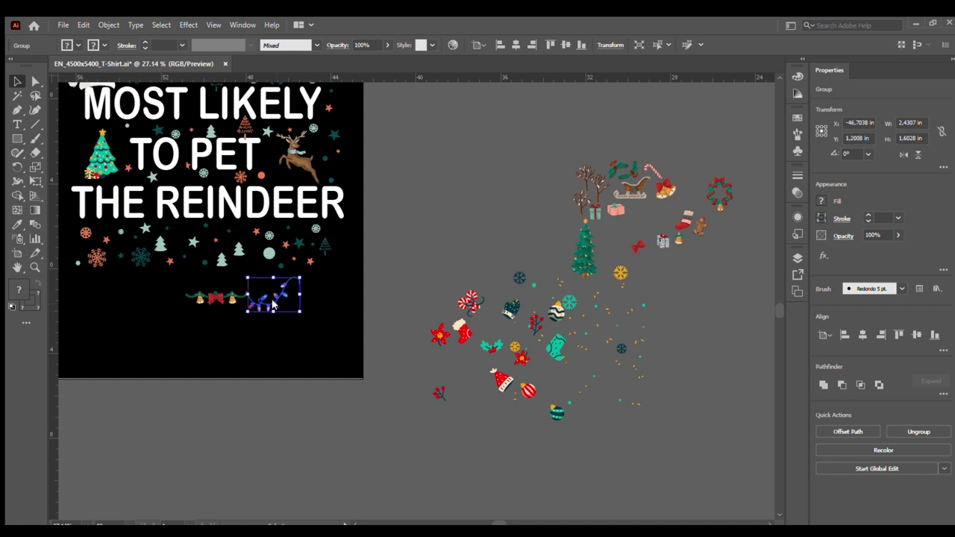
{"action": "key", "text": "ctrl+f"}
{"action": "left_click_drag", "start_coordinate": [294, 304], "coordinate": [179, 305]}
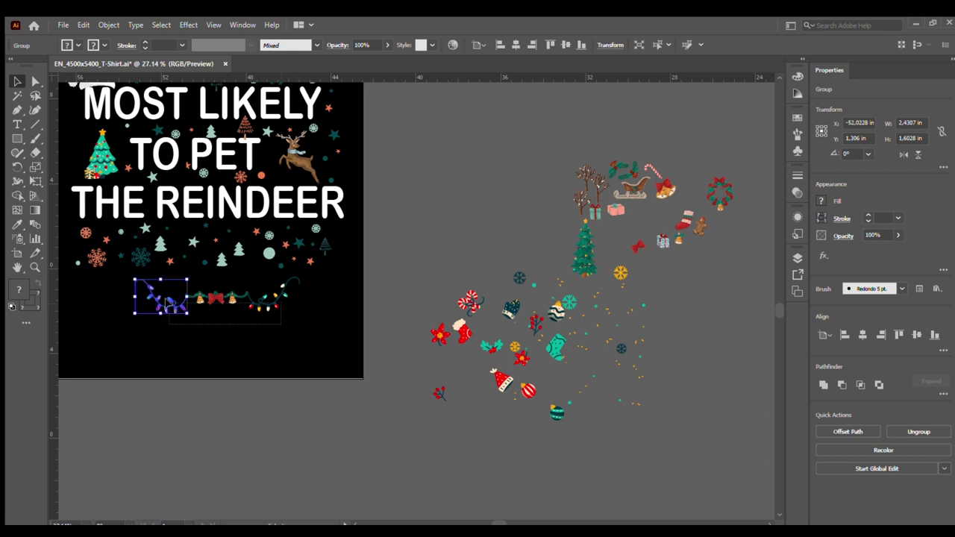
{"action": "left_click", "coordinate": [203, 301], "text": "shift"}
{"action": "left_click_drag", "start_coordinate": [212, 305], "coordinate": [203, 339]}
{"action": "left_click", "coordinate": [223, 319]}
{"action": "left_click", "coordinate": [209, 339]}
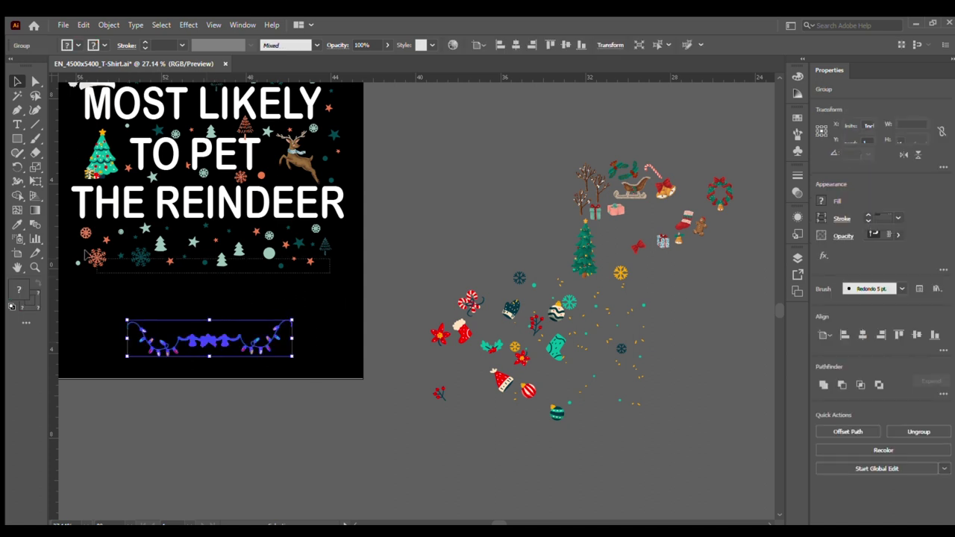
Replace the snowflake and tree row with the garland, enlarged to span under the title
{"action": "left_click", "coordinate": [75, 231]}
{"action": "key", "text": "Delete"}
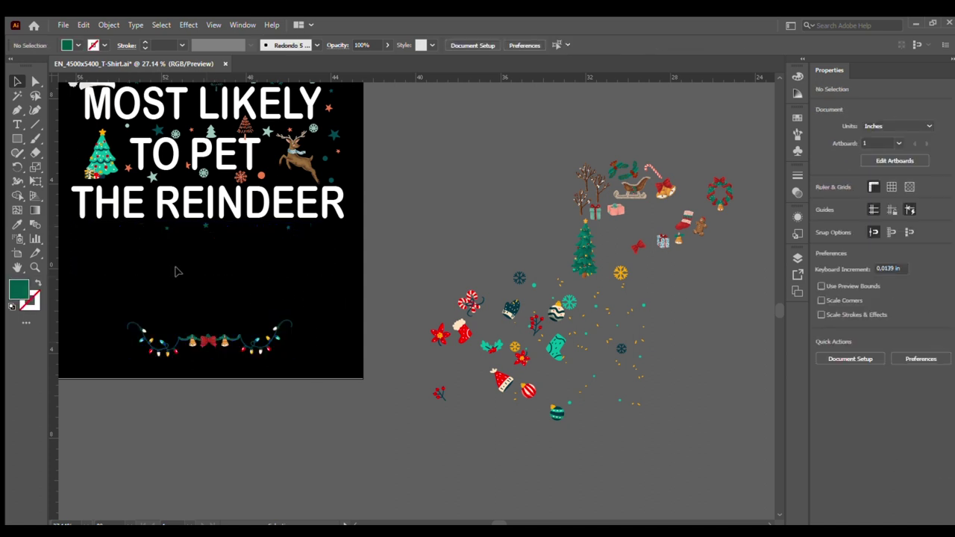
{"action": "left_click_drag", "start_coordinate": [203, 338], "coordinate": [197, 254]}
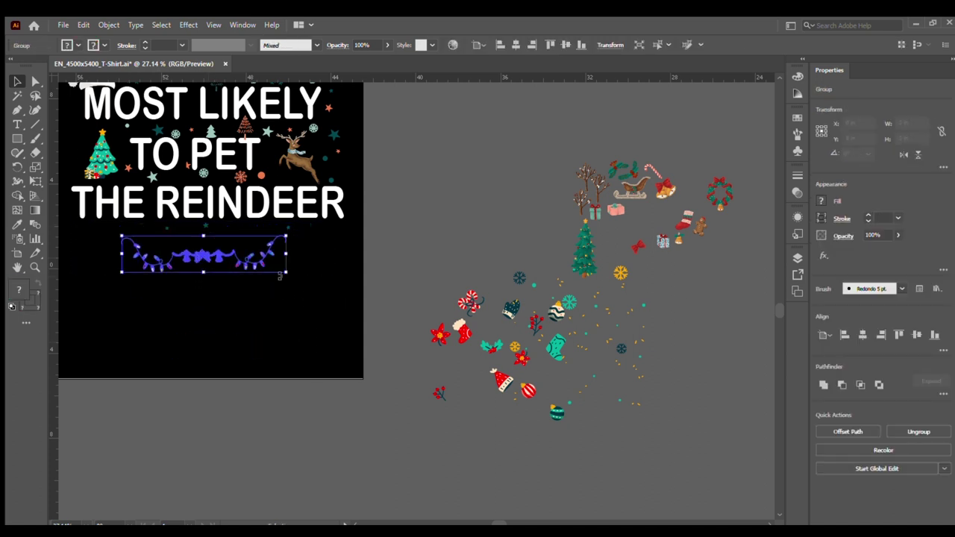
{"action": "left_click_drag", "start_coordinate": [285, 272], "coordinate": [340, 313]}
{"action": "left_click", "coordinate": [241, 313]}
{"action": "left_click_drag", "start_coordinate": [233, 268], "coordinate": [210, 252]}
{"action": "left_click", "coordinate": [210, 252]}
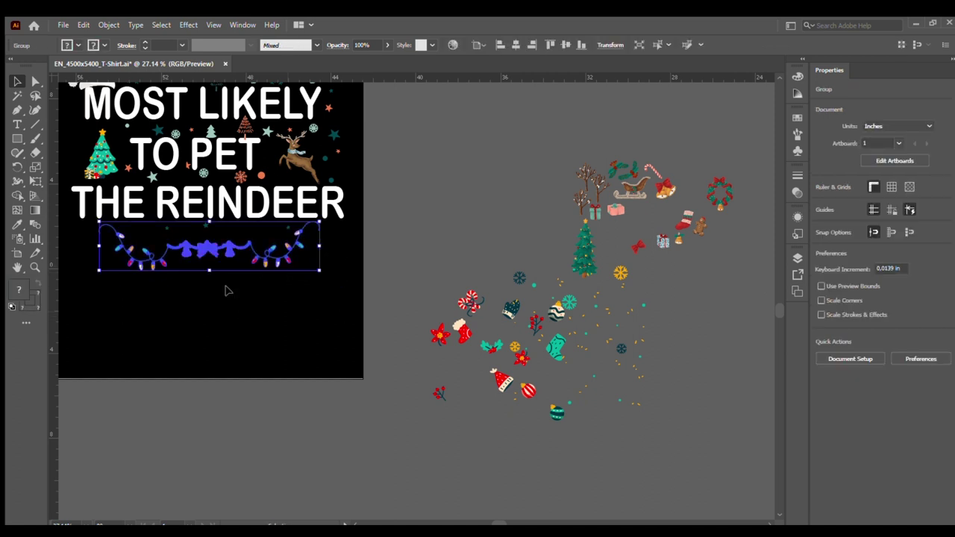
Move the teal-dot confetti group onto the artboard
{"action": "left_click", "coordinate": [596, 321]}
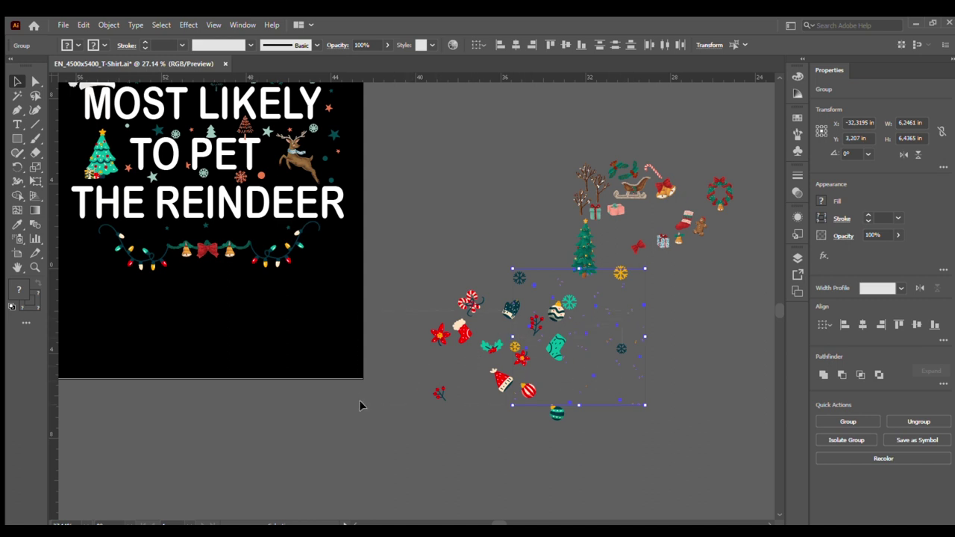
{"action": "left_click_drag", "start_coordinate": [363, 405], "coordinate": [374, 373]}
{"action": "left_click", "coordinate": [671, 321]}
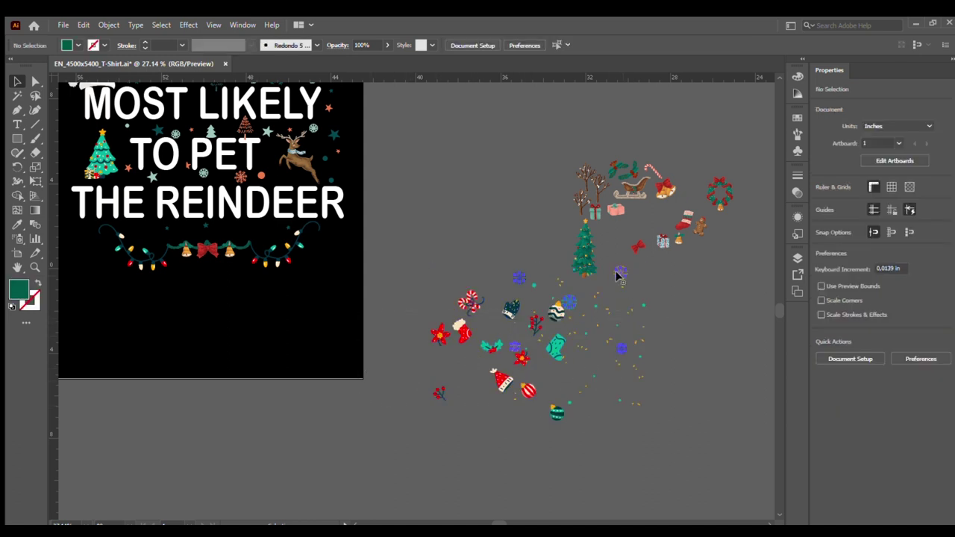
{"action": "left_click", "coordinate": [647, 292]}
{"action": "left_click", "coordinate": [646, 295]}
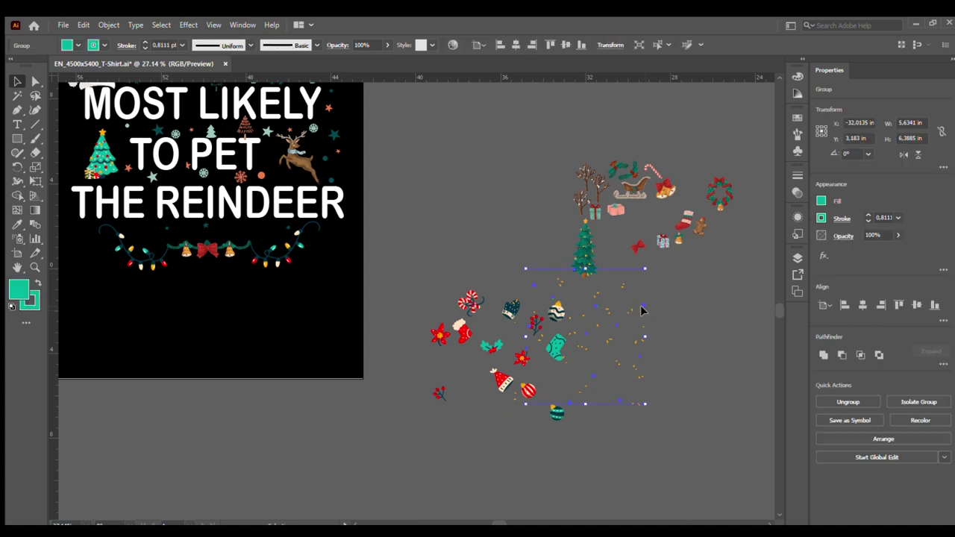
{"action": "mouse_move", "coordinate": [626, 331]}
{"action": "left_mouse_down"}
{"action": "mouse_move", "coordinate": [335, 296]}
{"action": "mouse_move", "coordinate": [334, 333]}
{"action": "mouse_move", "coordinate": [616, 338]}
{"action": "left_mouse_up"}
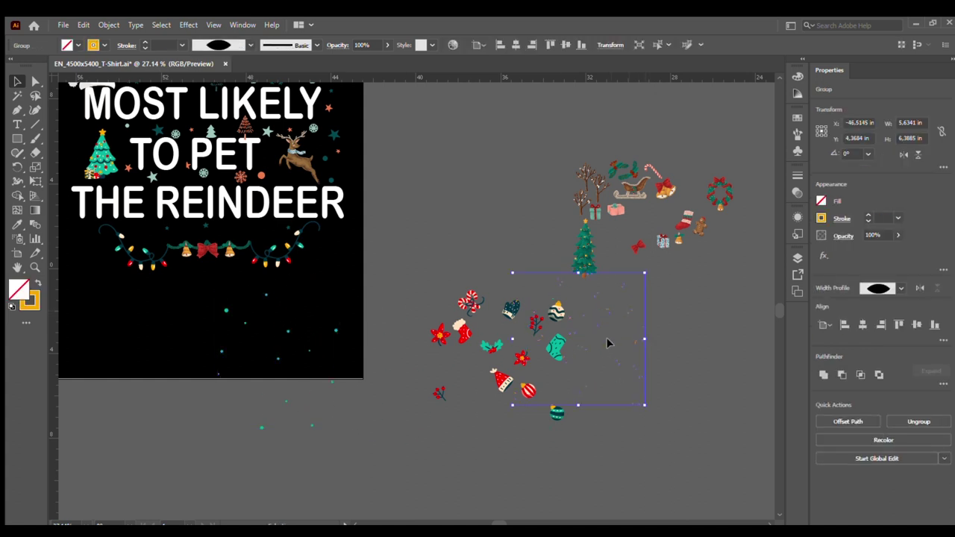
Shift the gold confetti and lift the bottom-area confetti paths up and left
{"action": "left_click_drag", "start_coordinate": [241, 299], "coordinate": [311, 352]}
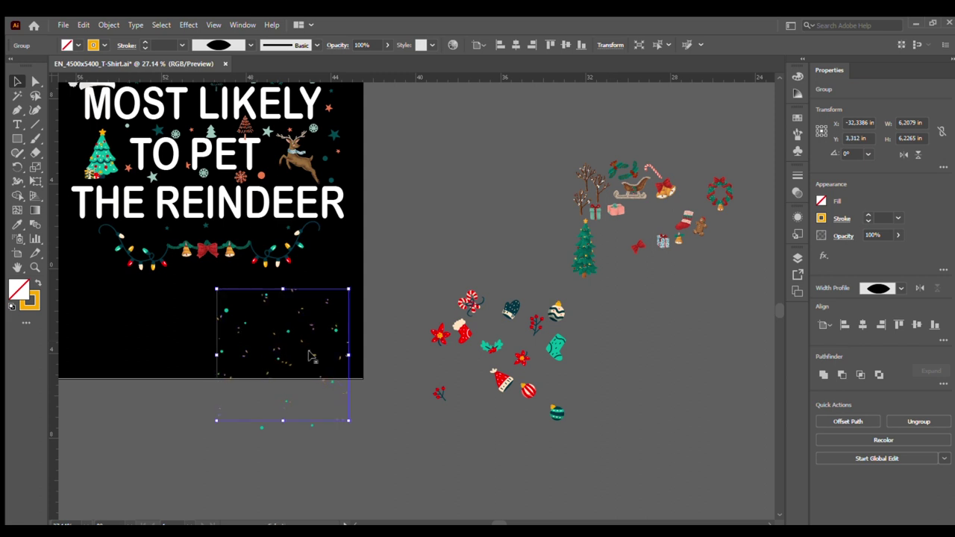
{"action": "left_click", "coordinate": [385, 308]}
{"action": "left_click_drag", "start_coordinate": [364, 285], "coordinate": [204, 416]}
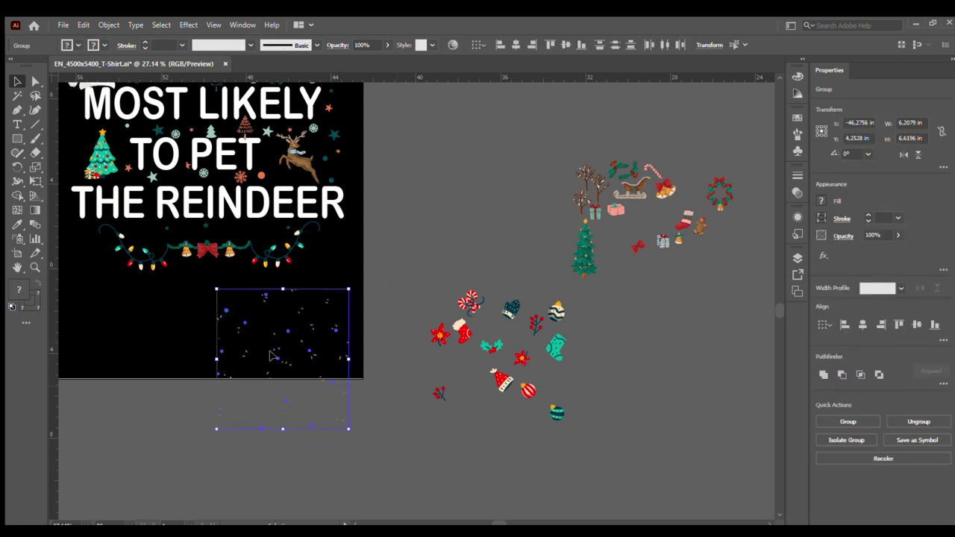
{"action": "left_click", "coordinate": [383, 297]}
{"action": "left_click", "coordinate": [336, 331]}
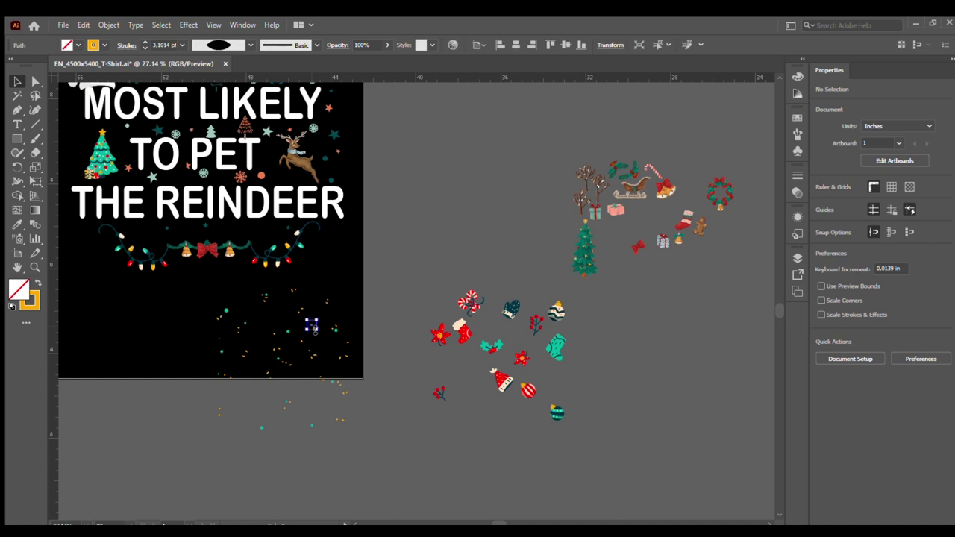
{"action": "left_click_drag", "start_coordinate": [373, 283], "coordinate": [186, 333]}
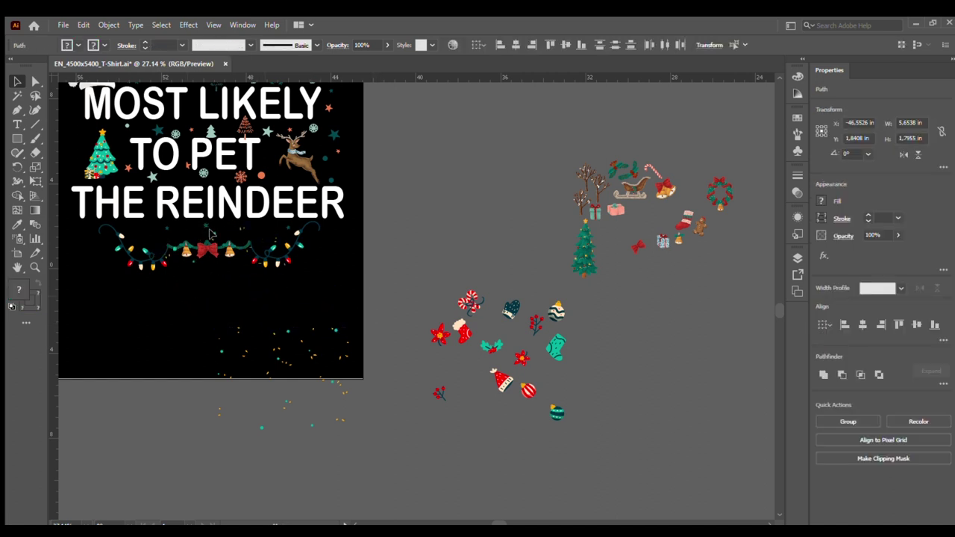
{"action": "mouse_move", "coordinate": [261, 238]}
{"action": "left_mouse_down"}
{"action": "mouse_move", "coordinate": [197, 311]}
{"action": "mouse_move", "coordinate": [183, 243]}
{"action": "left_mouse_up"}
{"action": "left_click_drag", "start_coordinate": [240, 385], "coordinate": [168, 328]}
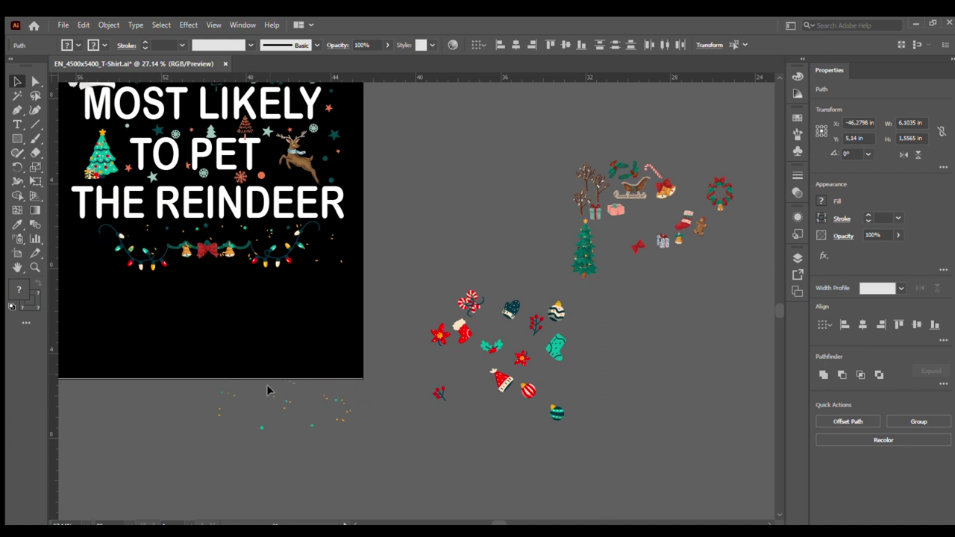
Move the remaining confetti dots along the bottom edge up around the light garland
{"action": "left_click_drag", "start_coordinate": [244, 380], "coordinate": [275, 459]}
{"action": "left_click_drag", "start_coordinate": [298, 377], "coordinate": [317, 366]}
{"action": "left_click", "coordinate": [329, 429]}
{"action": "left_click_drag", "start_coordinate": [328, 430], "coordinate": [213, 366]}
{"action": "left_click_drag", "start_coordinate": [283, 373], "coordinate": [171, 292]}
{"action": "left_click_drag", "start_coordinate": [396, 349], "coordinate": [184, 428]}
{"action": "left_click_drag", "start_coordinate": [281, 406], "coordinate": [141, 271]}
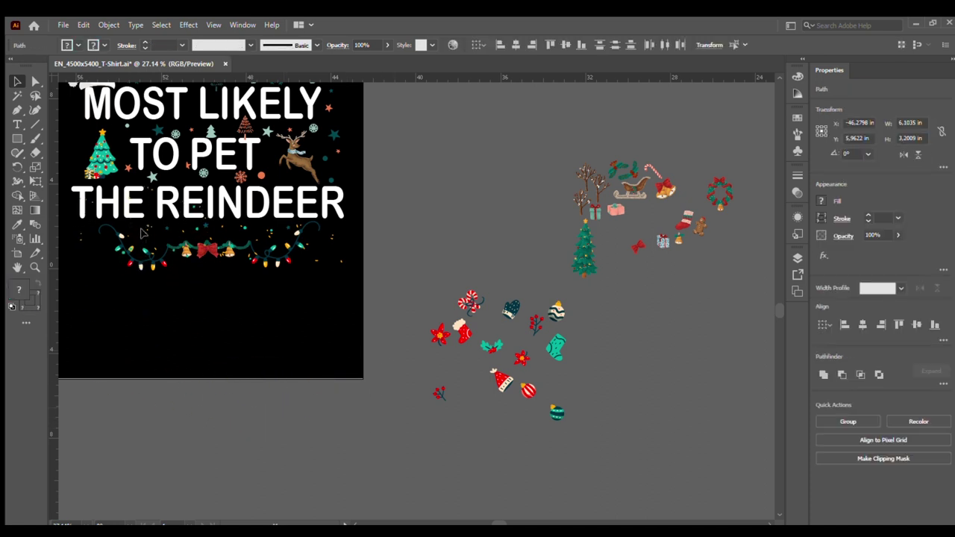
{"action": "left_click", "coordinate": [312, 259]}
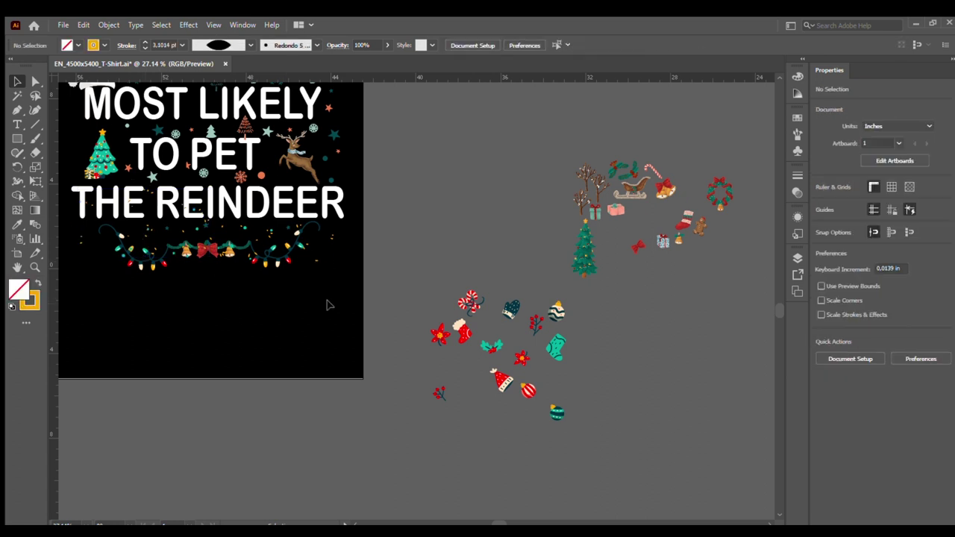
Resize the Santa hat slightly by dragging its corner handle
{"action": "scroll", "coordinate": [326, 305], "scroll_direction": "up", "scroll_amount": 3}
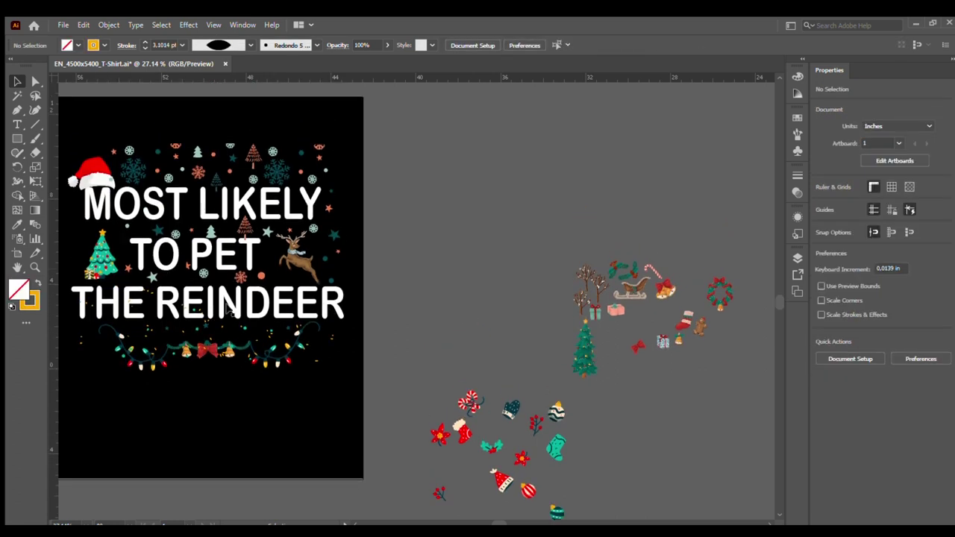
{"action": "scroll", "coordinate": [164, 261], "scroll_direction": "left", "scroll_amount": 2}
{"action": "left_click", "coordinate": [145, 175]}
{"action": "left_click_drag", "start_coordinate": [127, 157], "coordinate": [125, 151]}
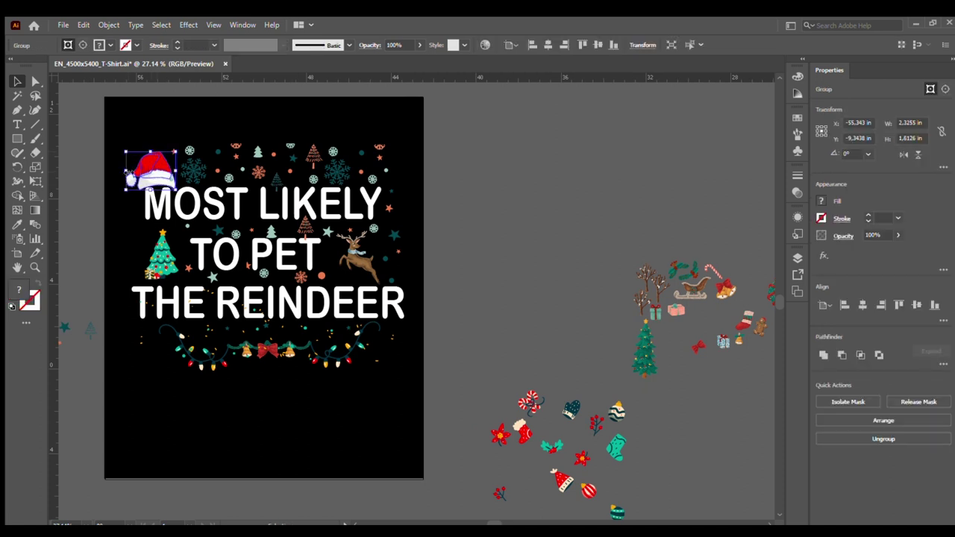
{"action": "left_click", "coordinate": [410, 187]}
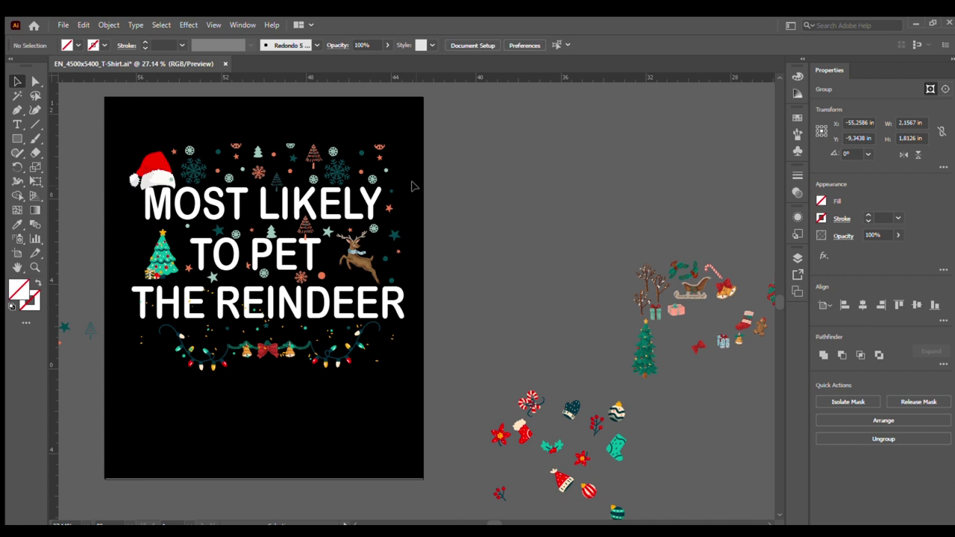
Delete the leftover clip-art cluster, the lower ornament cluster and a stray ornament off the artboard
{"action": "left_click_drag", "start_coordinate": [753, 397], "coordinate": [735, 350]}
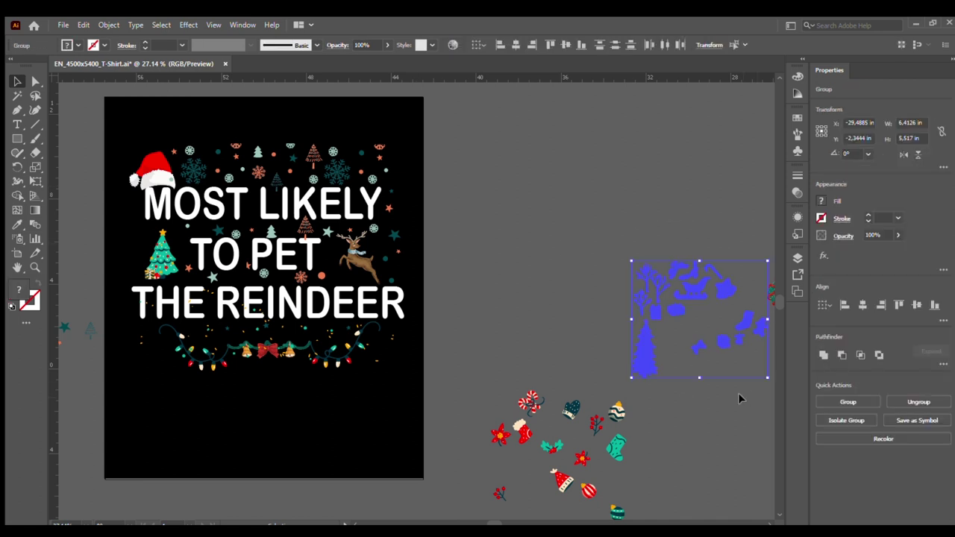
{"action": "key", "text": "Delete"}
{"action": "left_click_drag", "start_coordinate": [486, 369], "coordinate": [626, 501]}
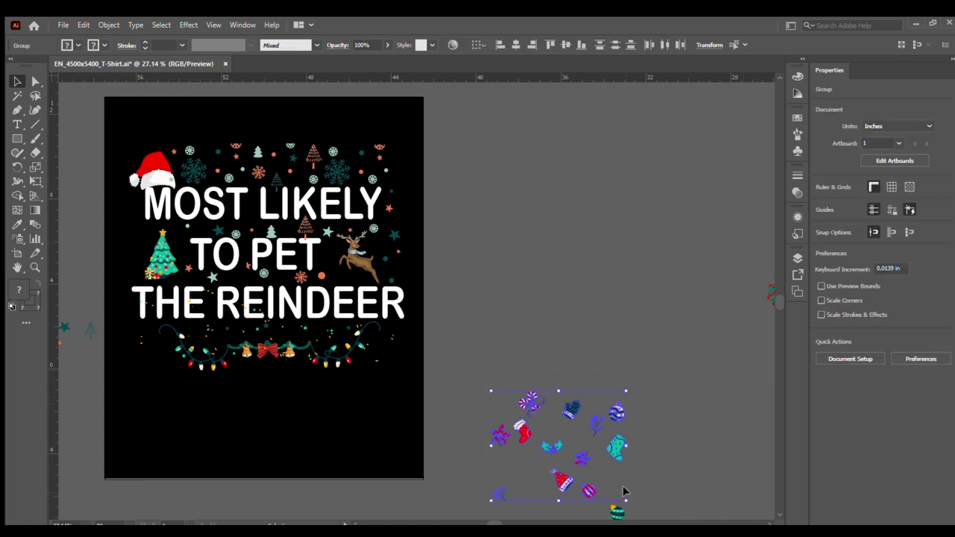
{"action": "key", "text": "Delete"}
{"action": "scroll", "coordinate": [634, 463], "scroll_direction": "down", "scroll_amount": 1}
{"action": "left_click", "coordinate": [617, 455]}
{"action": "key", "text": "Delete"}
Delete the remaining small ornaments left on the pasteboard to the right and left
{"action": "scroll", "coordinate": [567, 358], "scroll_direction": "right", "scroll_amount": 2}
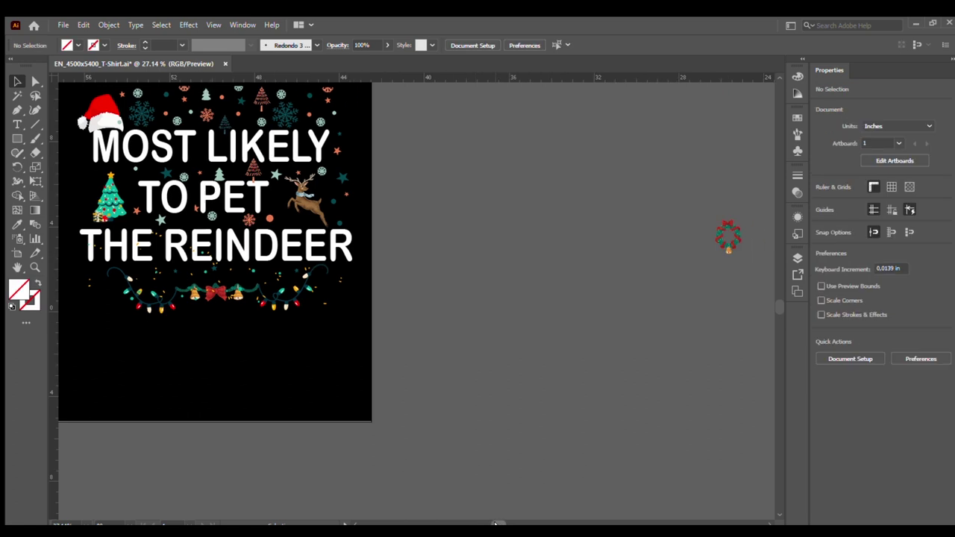
{"action": "scroll", "coordinate": [596, 246], "scroll_direction": "right", "scroll_amount": 3}
{"action": "left_click_drag", "start_coordinate": [607, 230], "coordinate": [651, 261]}
{"action": "key", "text": "Delete"}
{"action": "scroll", "coordinate": [497, 508], "scroll_direction": "left", "scroll_amount": 1}
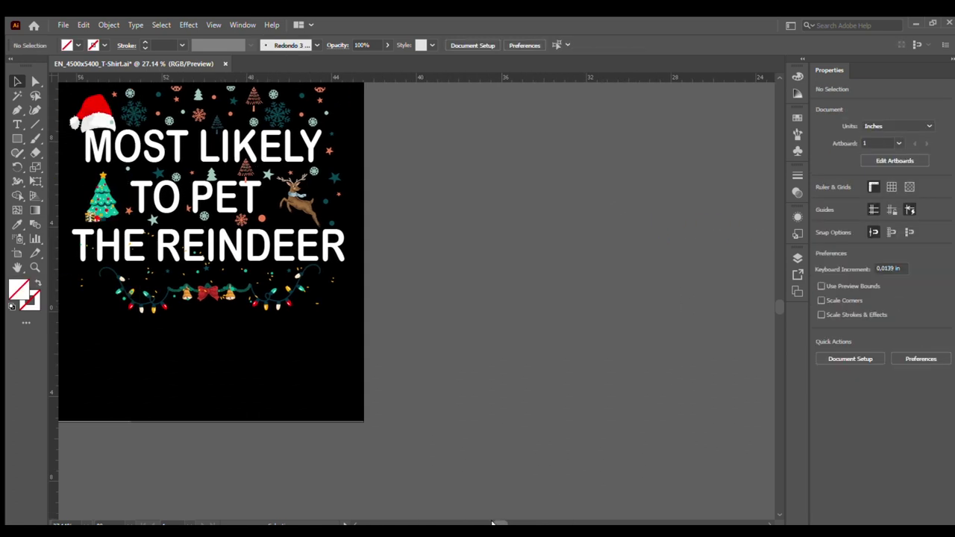
{"action": "scroll", "coordinate": [425, 420], "scroll_direction": "left", "scroll_amount": 5}
{"action": "left_click_drag", "start_coordinate": [250, 253], "coordinate": [407, 324]}
{"action": "key", "text": "Delete"}
{"action": "scroll", "coordinate": [361, 365], "scroll_direction": "down", "scroll_amount": 1}
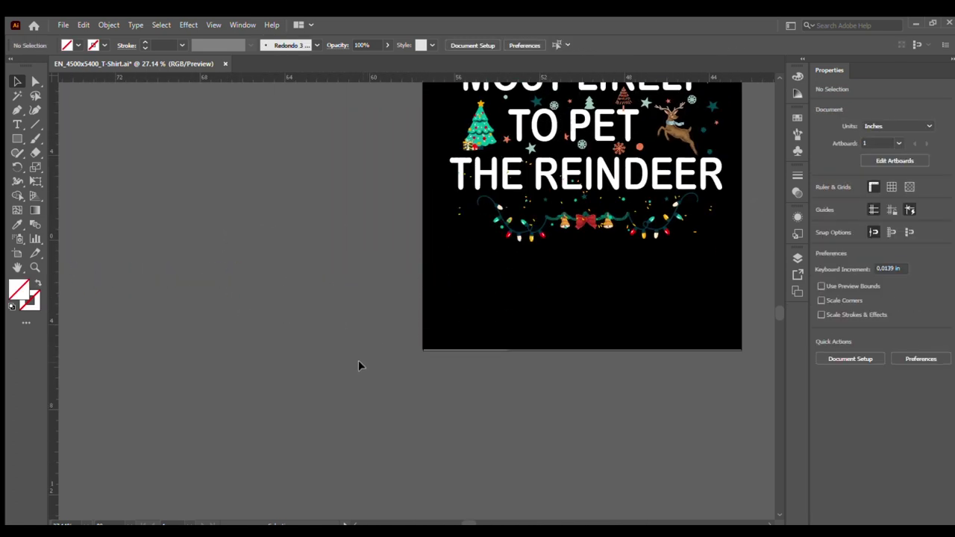
{"action": "scroll", "coordinate": [358, 361], "scroll_direction": "up", "scroll_amount": 1}
{"action": "scroll", "coordinate": [358, 361], "scroll_direction": "up", "scroll_amount": 2}
{"action": "scroll", "coordinate": [418, 303], "scroll_direction": "right", "scroll_amount": 1}
{"action": "scroll", "coordinate": [341, 382], "scroll_direction": "right", "scroll_amount": 2}
{"action": "scroll", "coordinate": [341, 381], "scroll_direction": "down", "scroll_amount": 1}
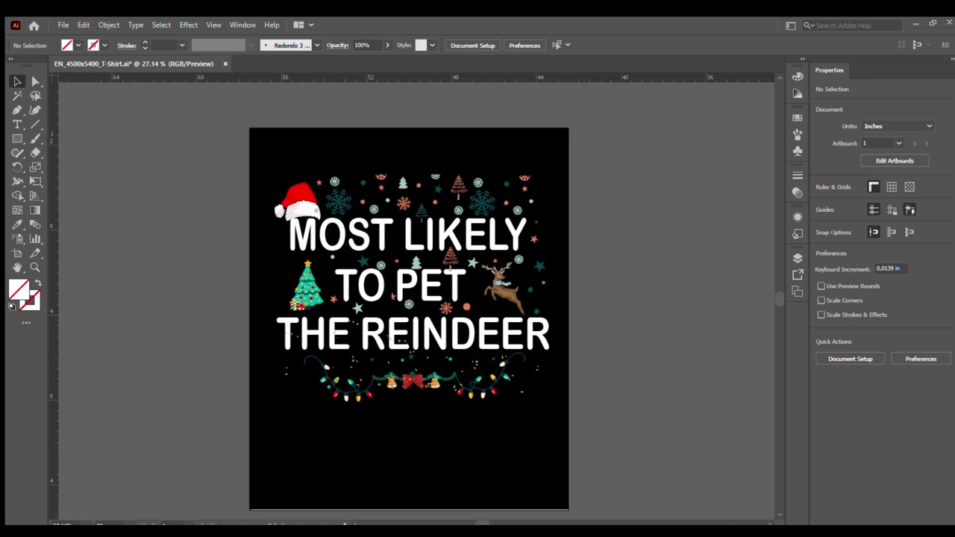
Center-align the three lines of the MOST LIKELY TO PET THE REINDEER text
{"action": "left_click", "coordinate": [428, 240]}
{"action": "left_click", "coordinate": [435, 347], "text": "shift"}
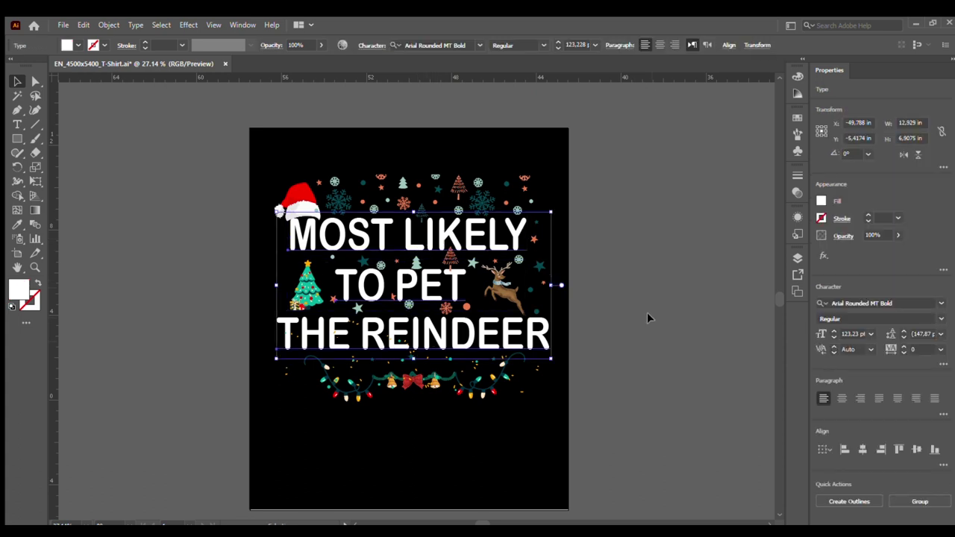
{"action": "left_click", "coordinate": [862, 449]}
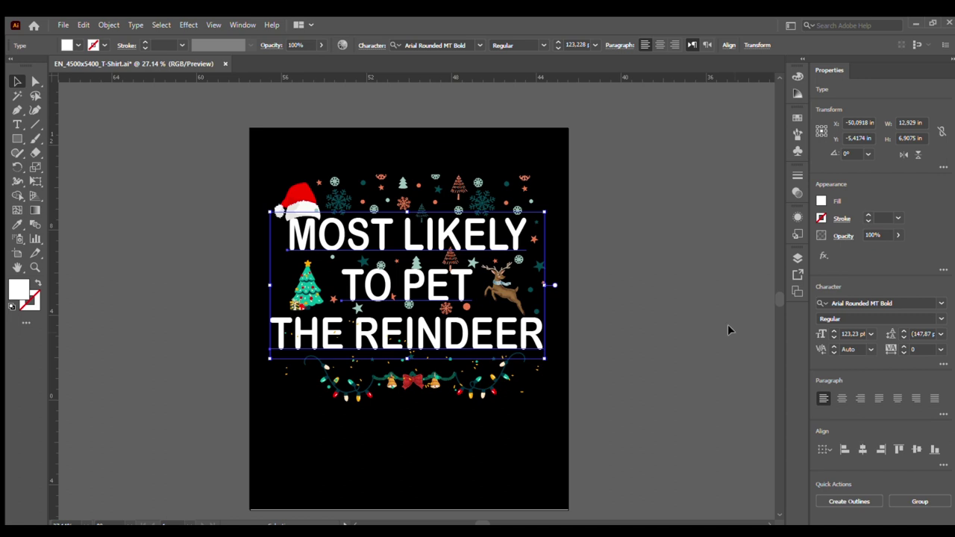
{"action": "left_click", "coordinate": [656, 240]}
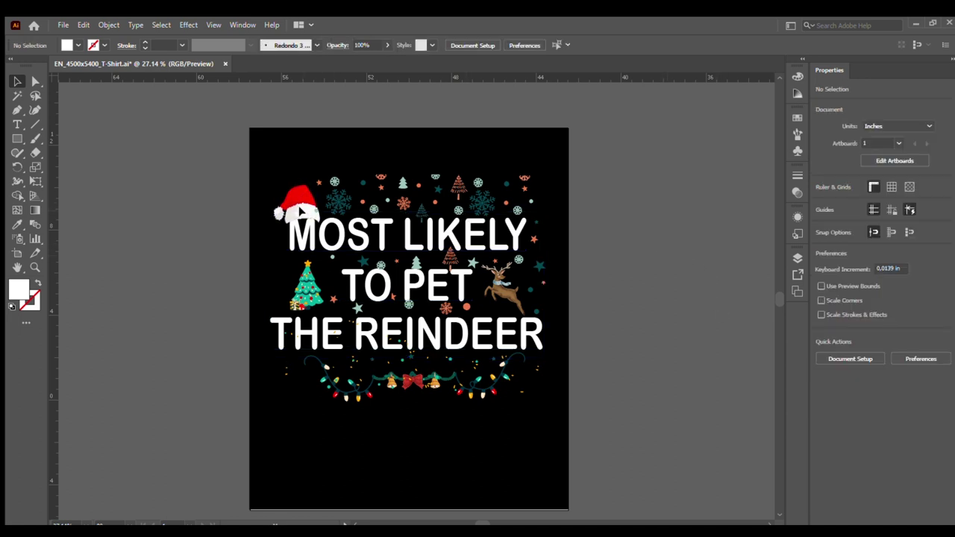
Stretch the small confetti piece under PET taller
{"action": "left_click", "coordinate": [300, 211]}
{"action": "left_click", "coordinate": [595, 201]}
{"action": "left_click", "coordinate": [532, 240]}
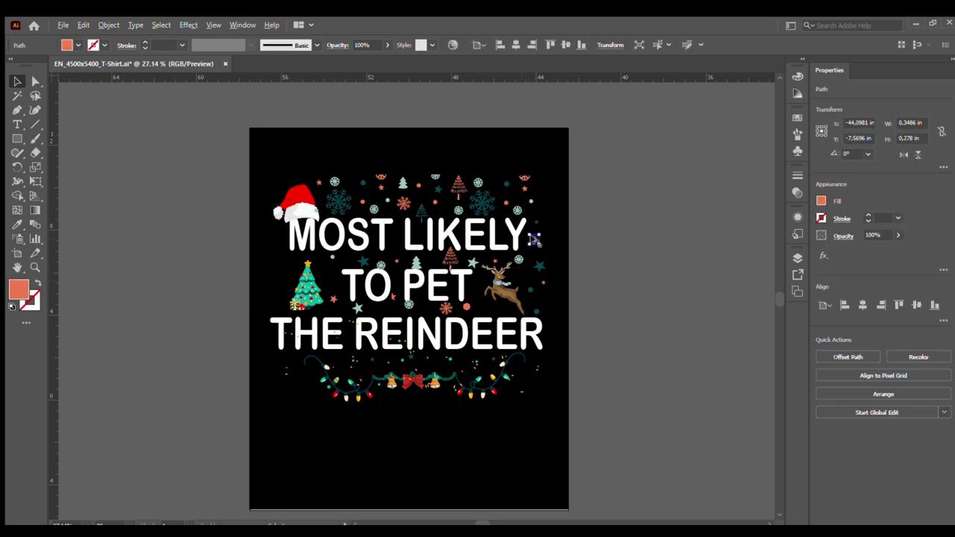
{"action": "left_click", "coordinate": [475, 288]}
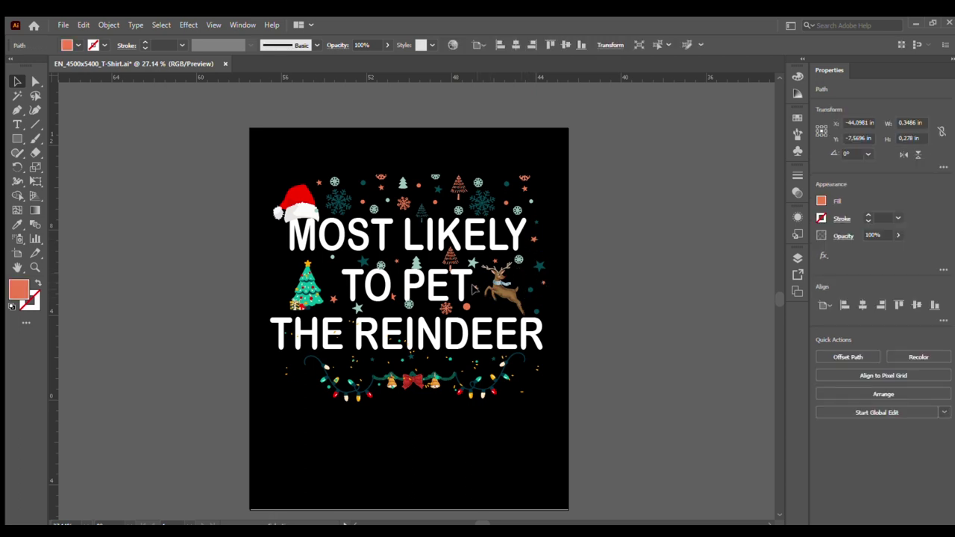
{"action": "left_click", "coordinate": [362, 185]}
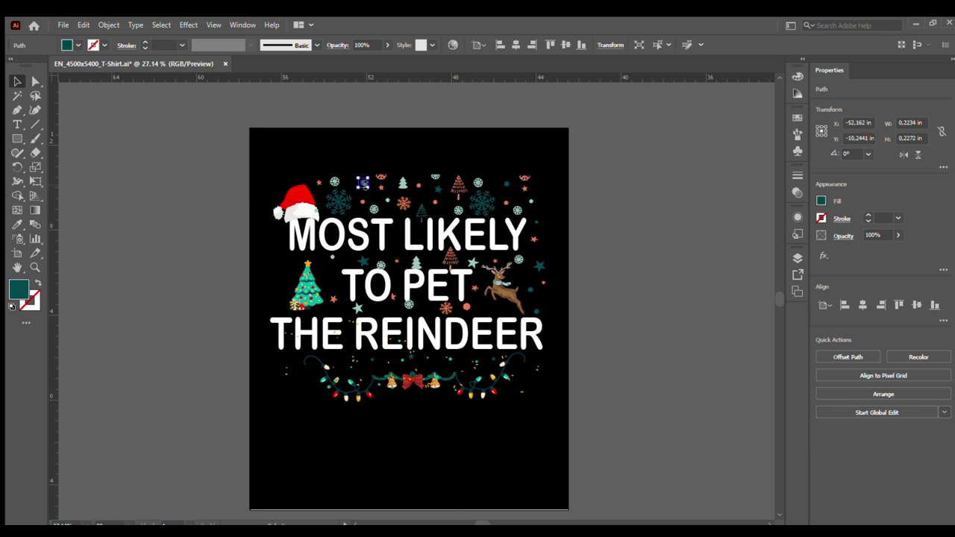
{"action": "left_click", "coordinate": [485, 306]}
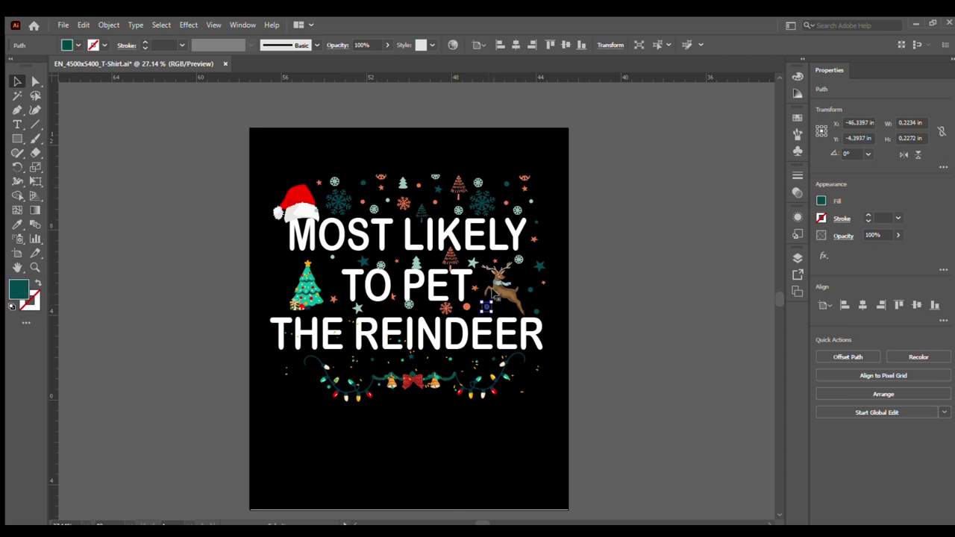
{"action": "left_click", "coordinate": [408, 304]}
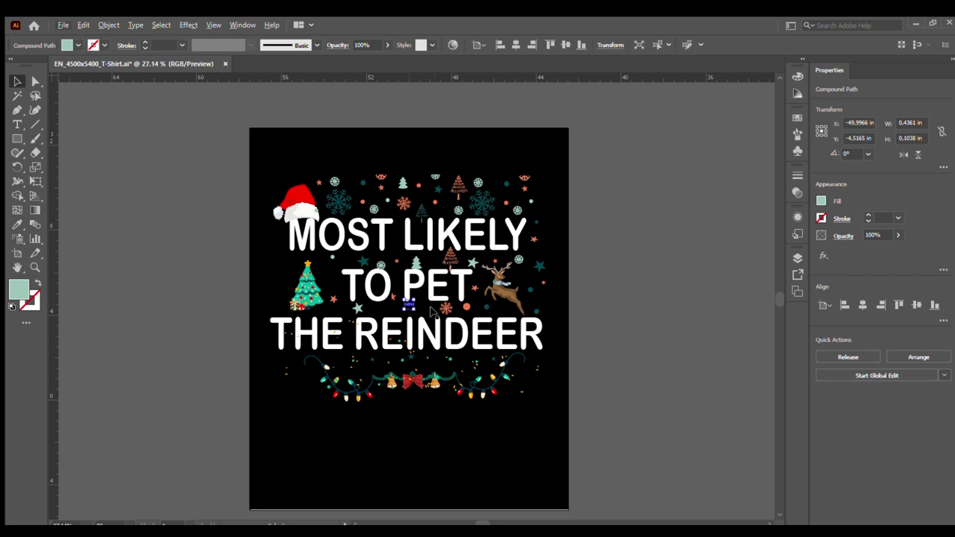
{"action": "left_click_drag", "start_coordinate": [409, 305], "coordinate": [333, 279]}
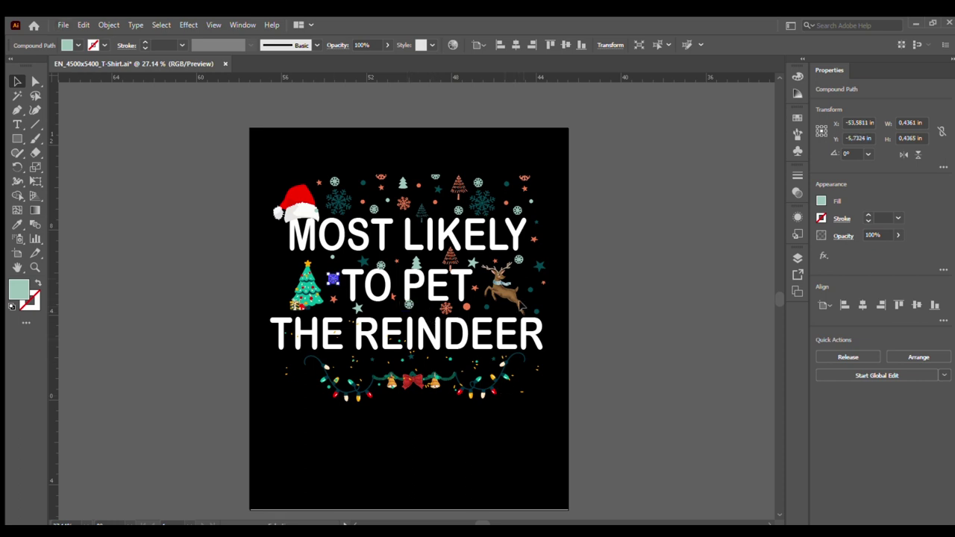
Select and check the small confetti pieces near the reindeer and light garland
{"action": "left_click", "coordinate": [530, 290]}
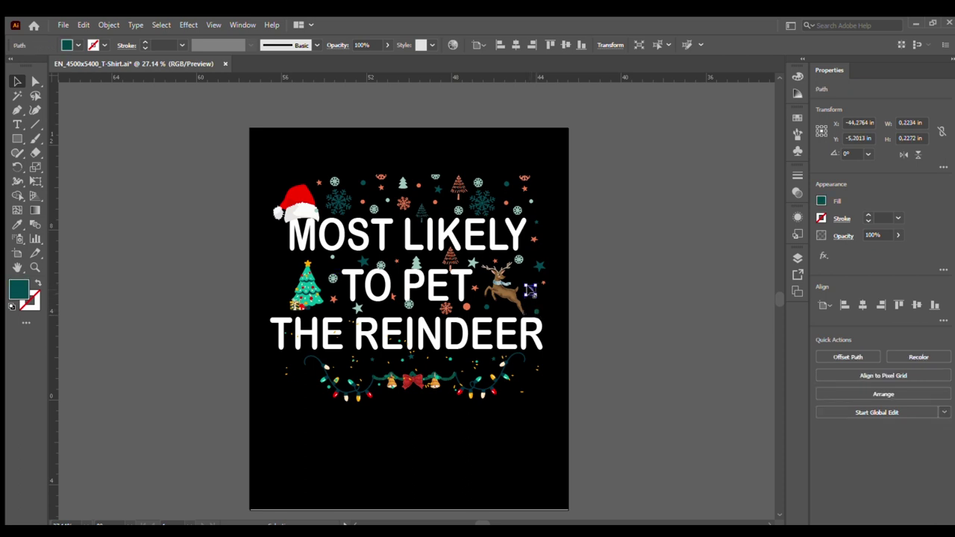
{"action": "left_click", "coordinate": [534, 239]}
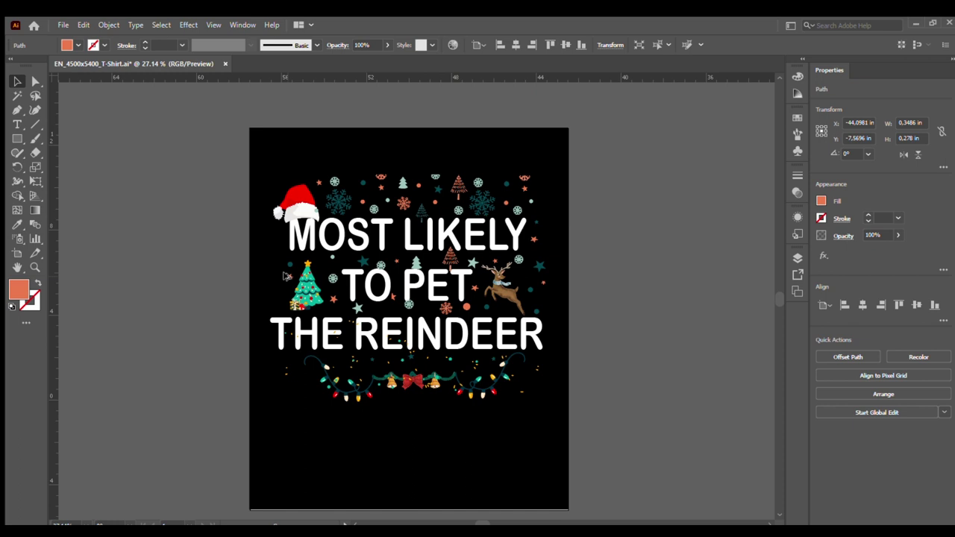
{"action": "left_click", "coordinate": [544, 253]}
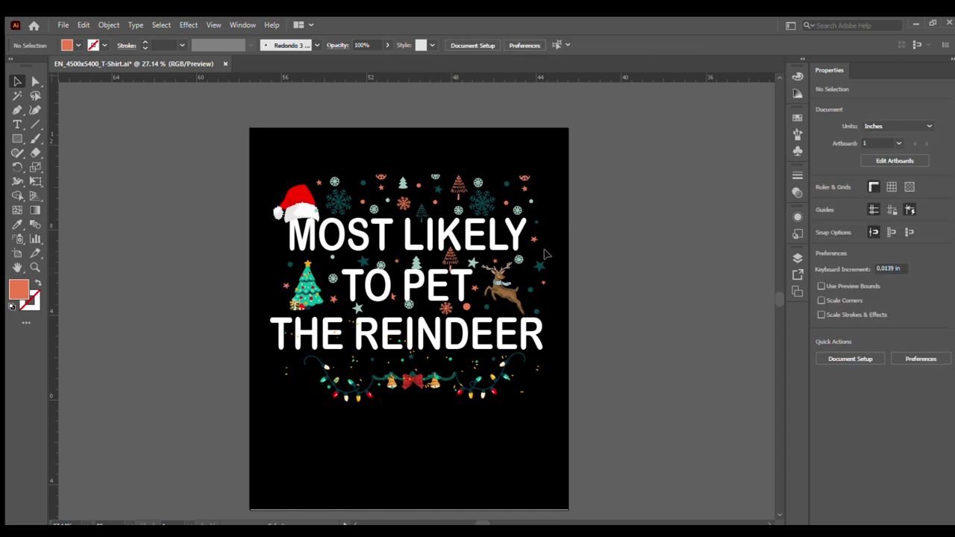
{"action": "left_click", "coordinate": [542, 285]}
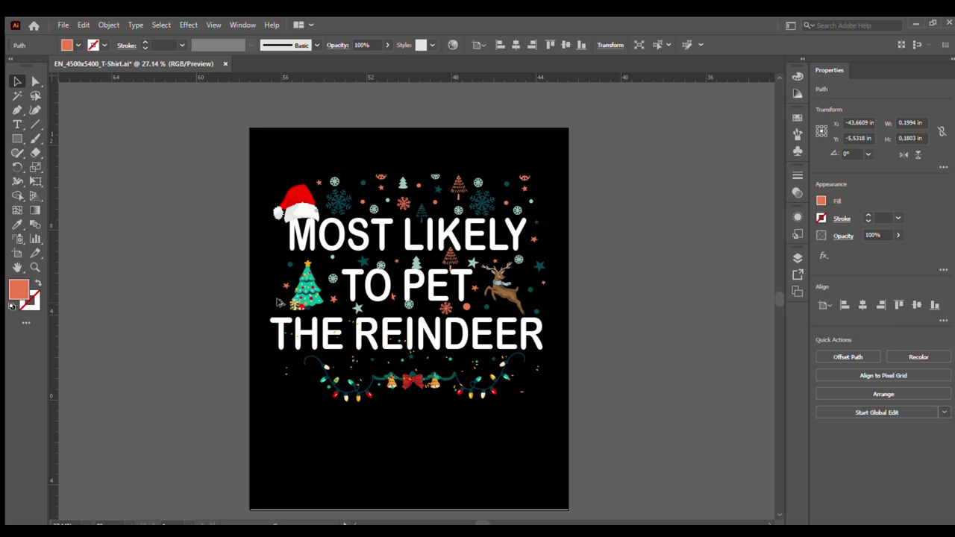
{"action": "left_click", "coordinate": [589, 267]}
{"action": "left_click", "coordinate": [520, 391]}
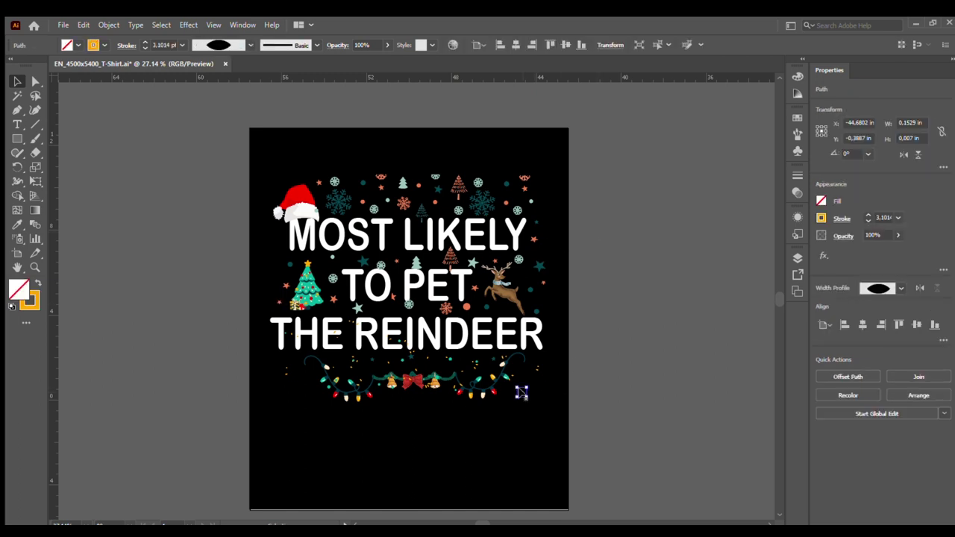
{"action": "left_click", "coordinate": [524, 394]}
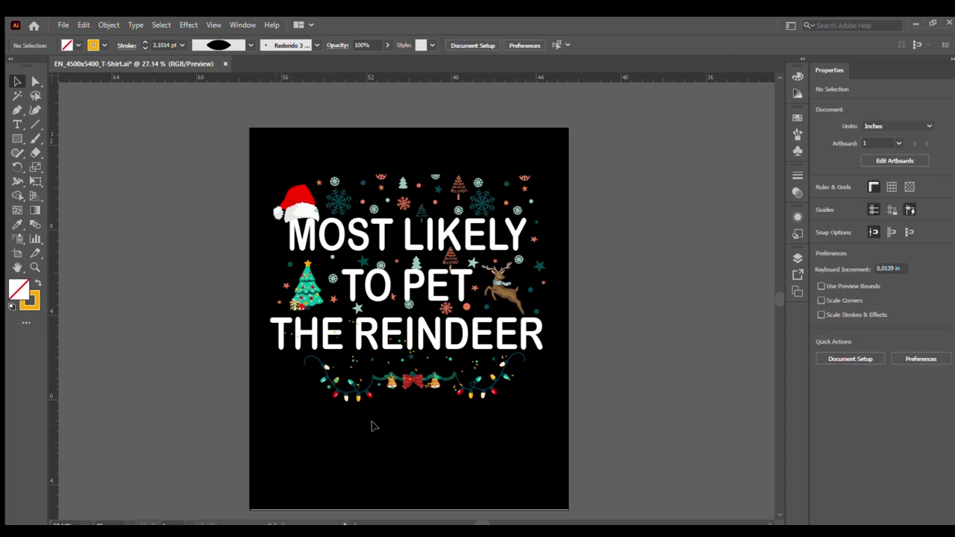
Select all the design artwork and group it with Ctrl+G
{"action": "scroll", "coordinate": [376, 427], "scroll_direction": "down", "scroll_amount": 3}
{"action": "scroll", "coordinate": [377, 429], "scroll_direction": "up", "scroll_amount": 5}
{"action": "left_click_drag", "start_coordinate": [277, 221], "coordinate": [540, 472]}
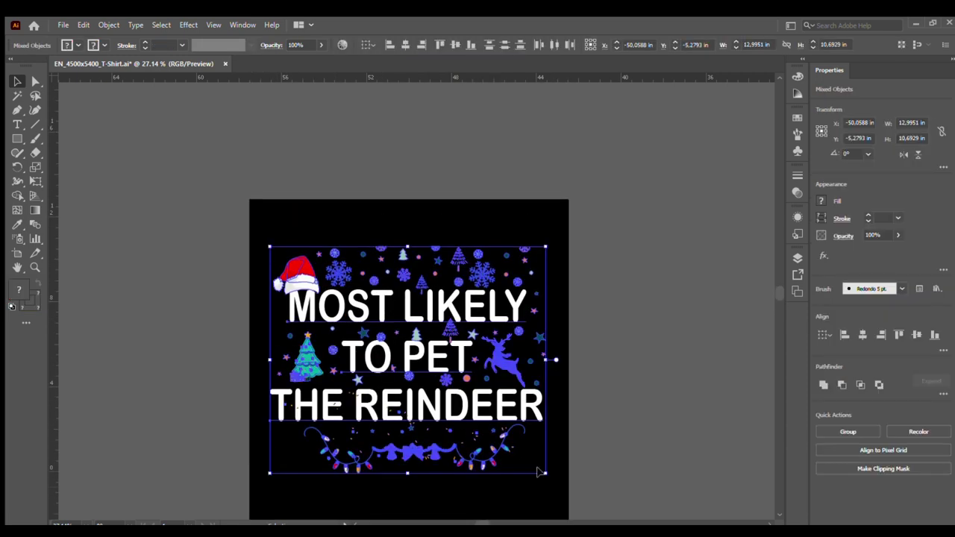
{"action": "key", "text": "ctrl+g"}
Scale the grouped design up to about 13.82 × 11.37 in on the artboard
{"action": "scroll", "coordinate": [529, 458], "scroll_direction": "down", "scroll_amount": 1}
{"action": "scroll", "coordinate": [537, 410], "scroll_direction": "down", "scroll_amount": 4}
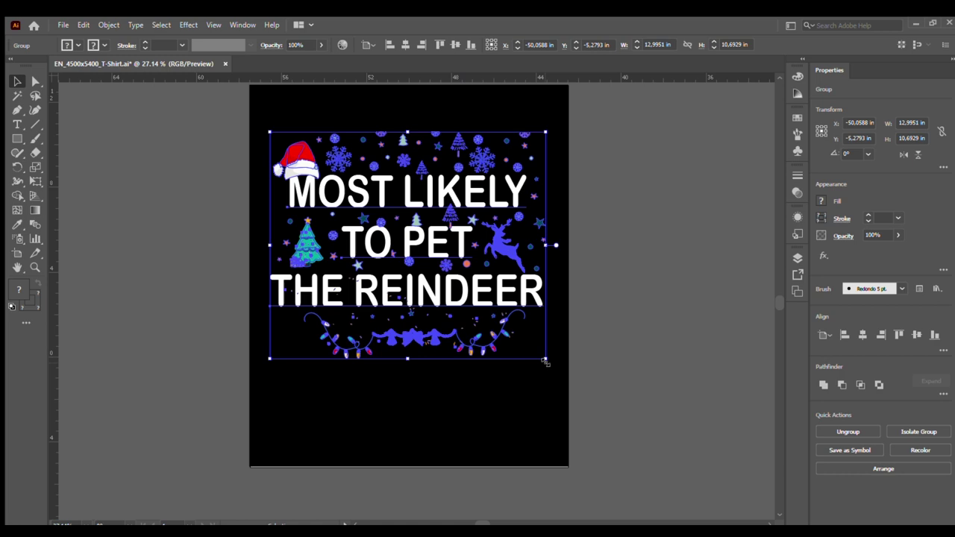
{"action": "left_click_drag", "start_coordinate": [546, 360], "coordinate": [568, 376]}
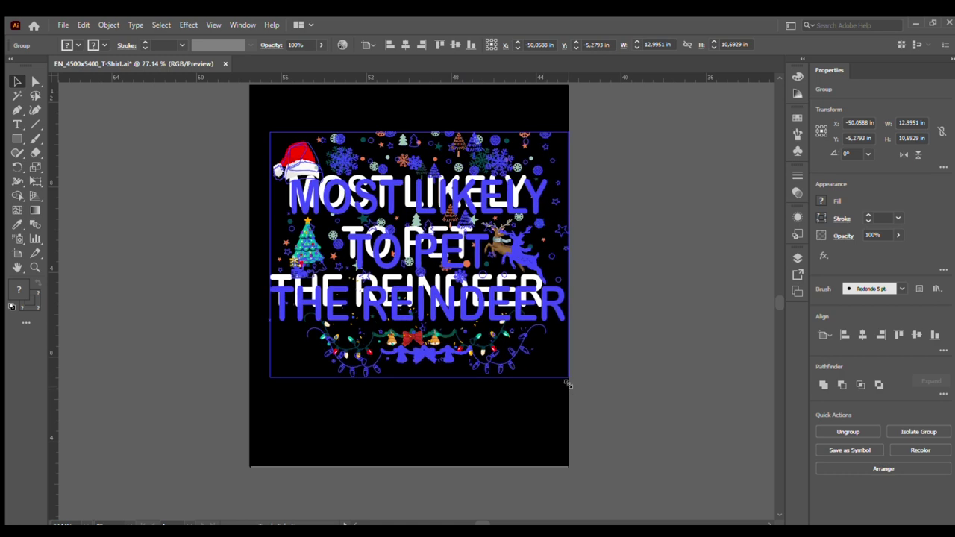
{"action": "left_click_drag", "start_coordinate": [568, 377], "coordinate": [570, 380]}
{"action": "left_click_drag", "start_coordinate": [272, 379], "coordinate": [254, 394]}
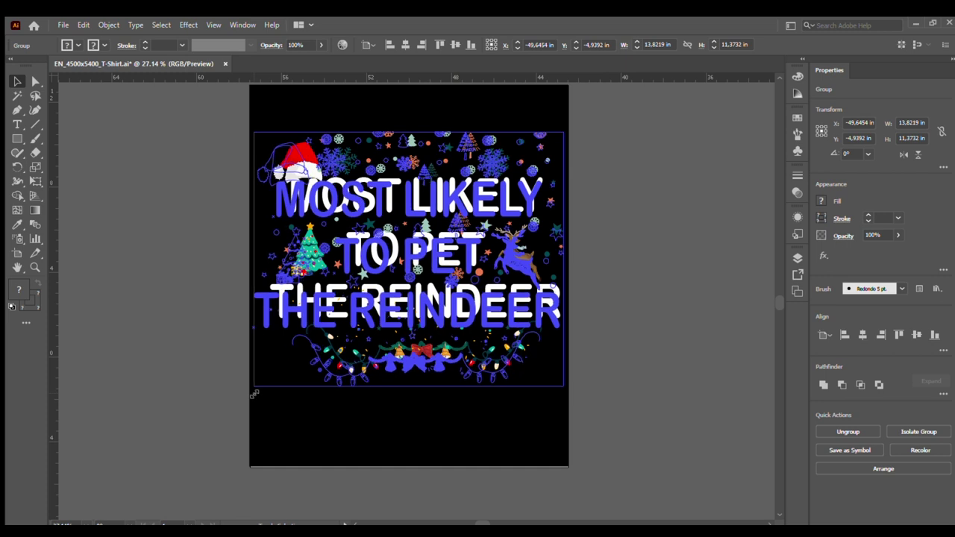
{"action": "left_click", "coordinate": [431, 421]}
{"action": "key", "text": "shift+w"}
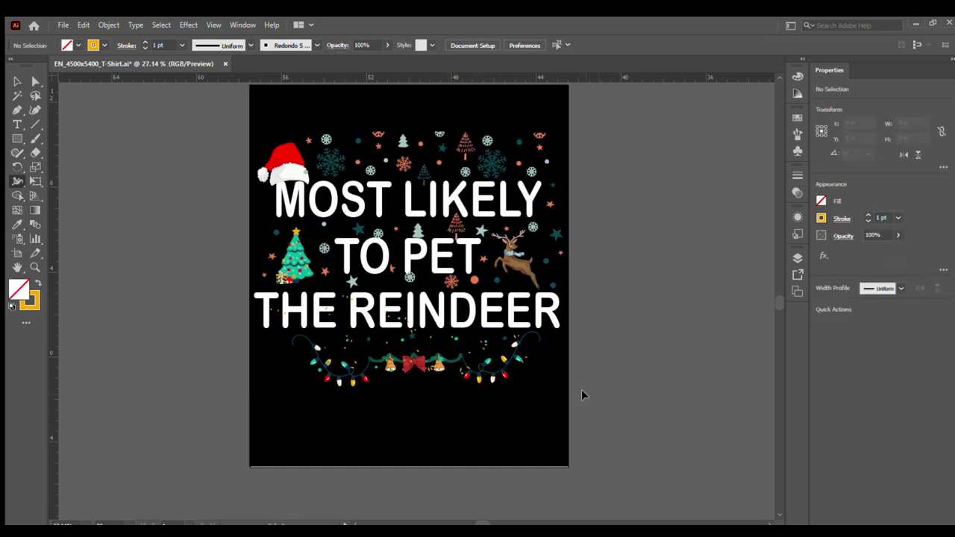
{"action": "scroll", "coordinate": [601, 297], "scroll_direction": "up", "scroll_amount": 2}
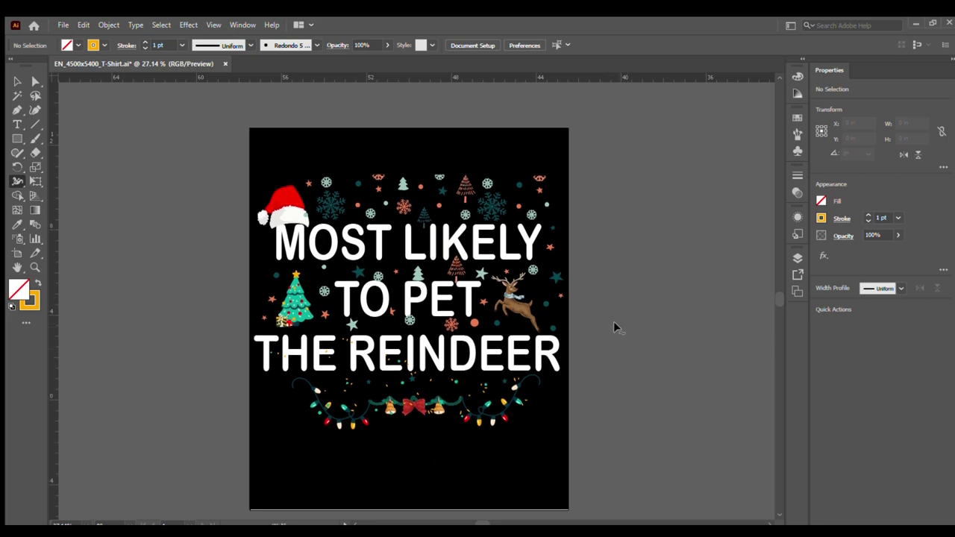